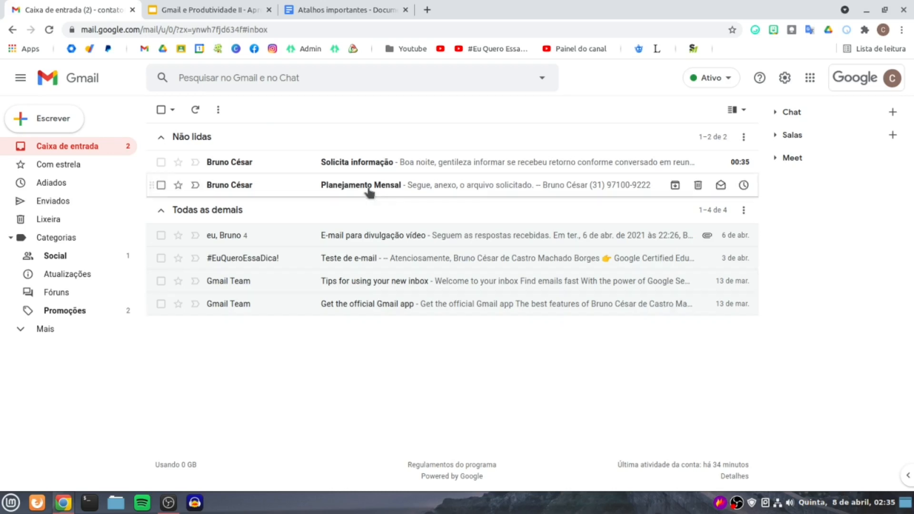
# Review the part 1 topic list in the Gmail e Produtividade slides and return to the inbox.
pyautogui.click(213, 9)
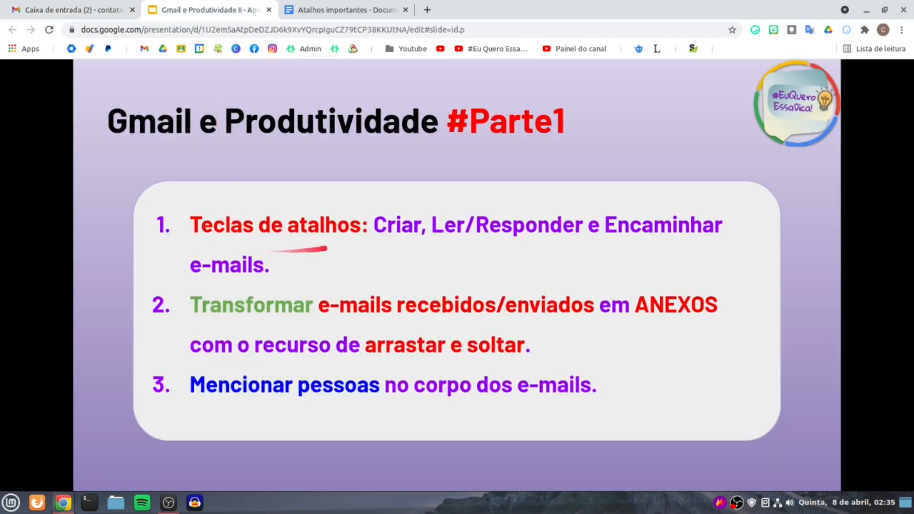
pyautogui.click(74, 9)
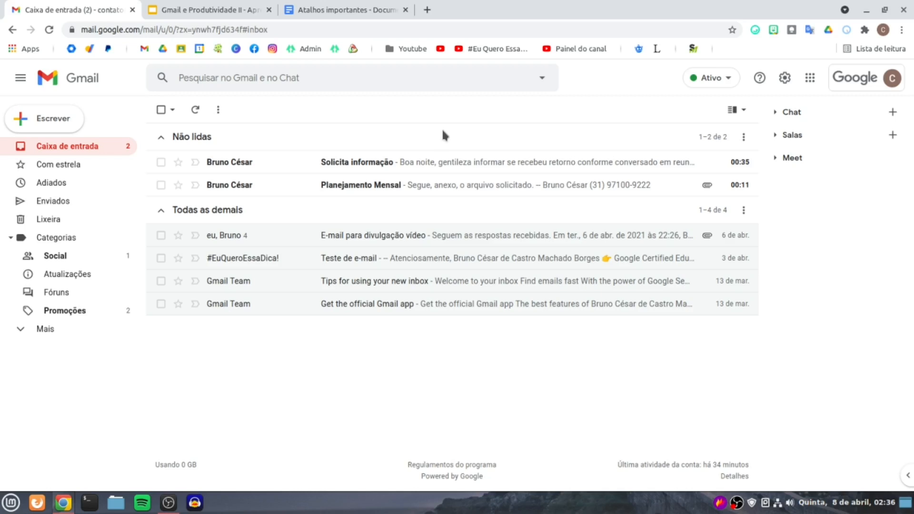
# Turn on keyboard shortcuts (Atalhos do teclado ativados) in Gmail's general settings.
pyautogui.click(785, 80)
pyautogui.click(702, 138)
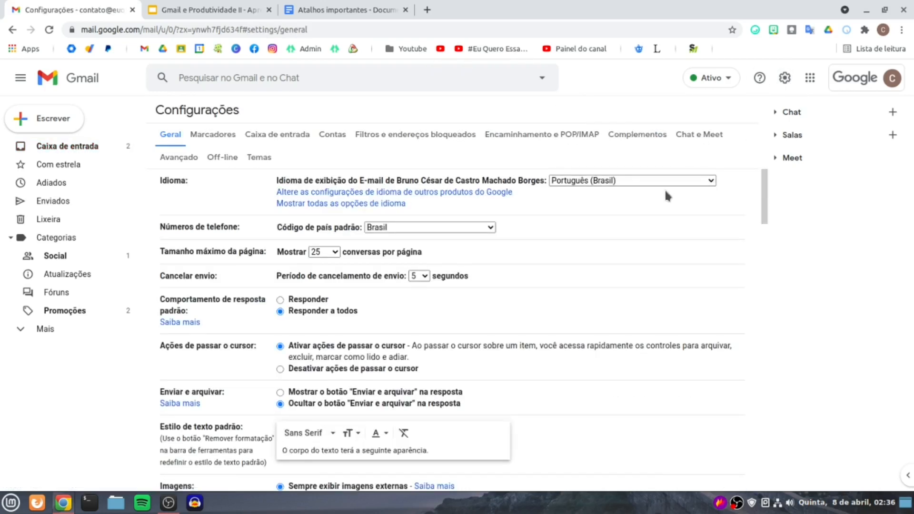
pyautogui.scroll(-3, 665, 188)
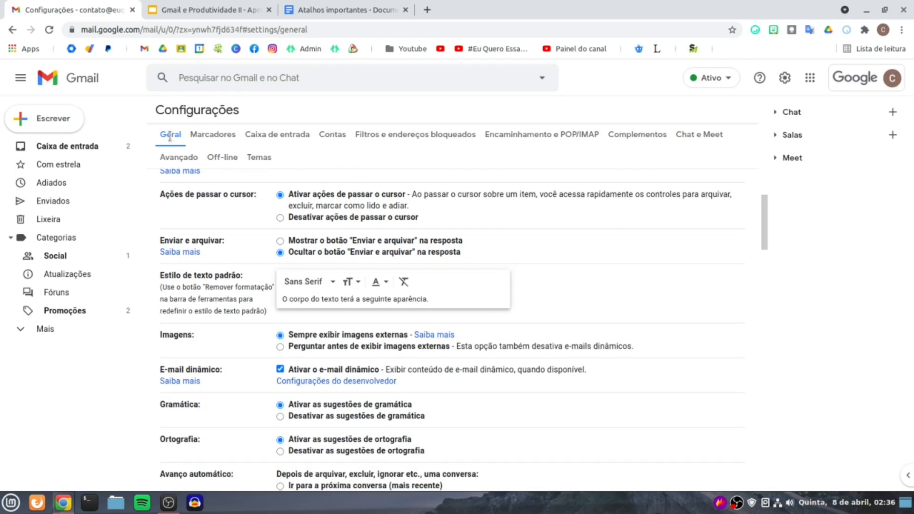
pyautogui.scroll(-2, 462, 233)
pyautogui.scroll(-7, 464, 241)
pyautogui.scroll(-9, 468, 244)
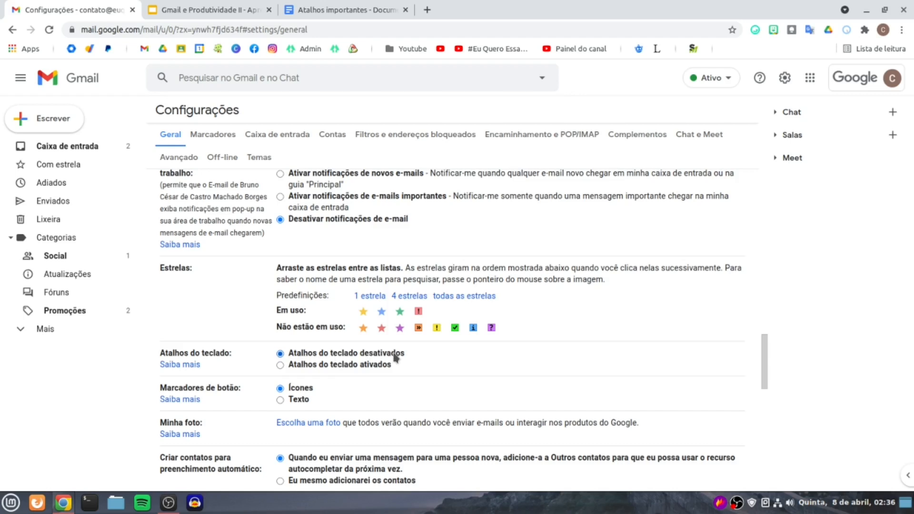
pyautogui.click(280, 365)
# Turn off conversation view (Visualização de conversas desativada) in the general settings and save the changes.
pyautogui.scroll(5, 635, 366)
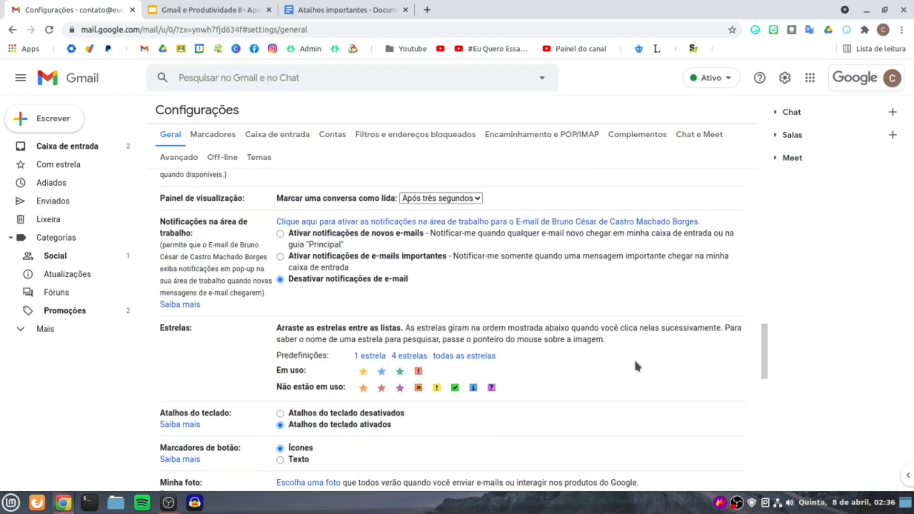
pyautogui.scroll(1, 634, 358)
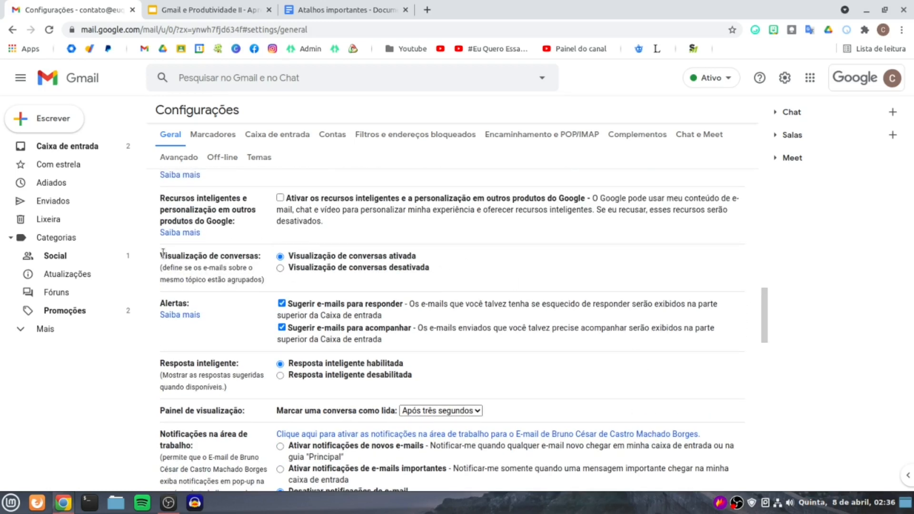
pyautogui.moveTo(160, 255); pyautogui.dragTo(261, 261)
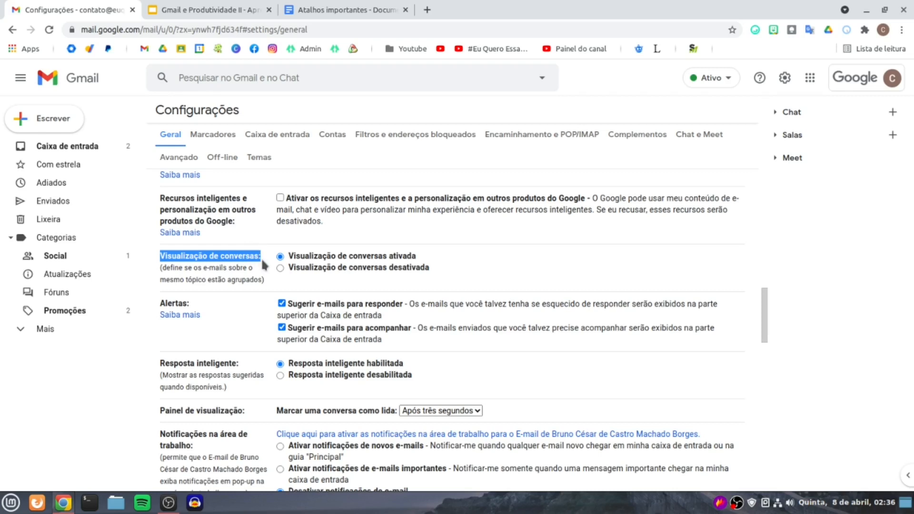
pyautogui.click(431, 256)
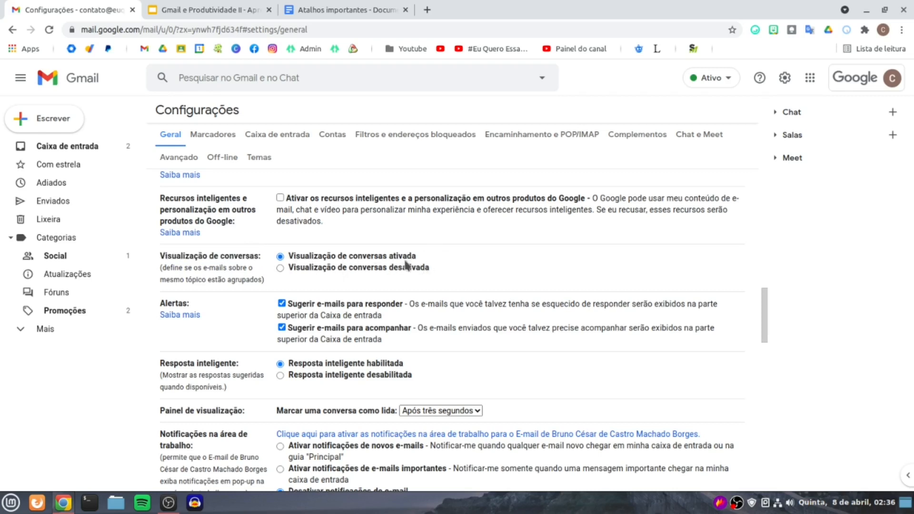
pyautogui.click(281, 268)
pyautogui.scroll(-5, 501, 256)
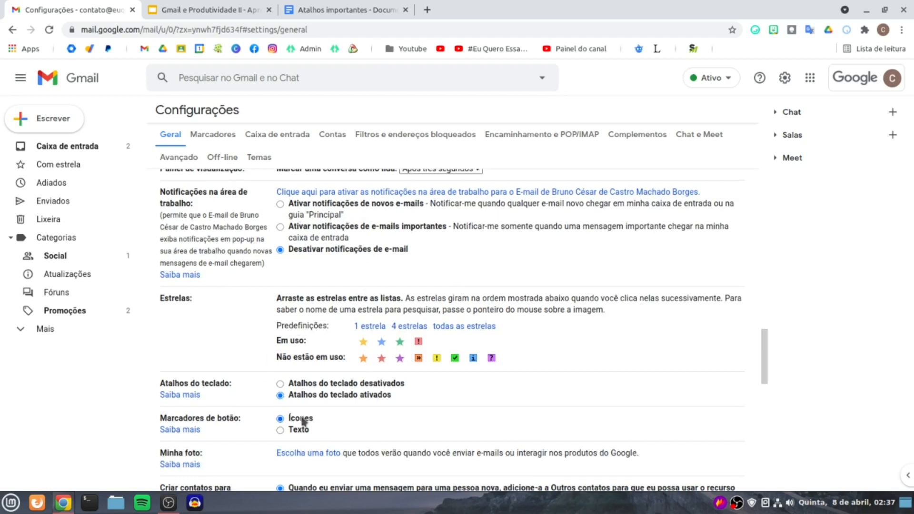
pyautogui.scroll(-2, 303, 421)
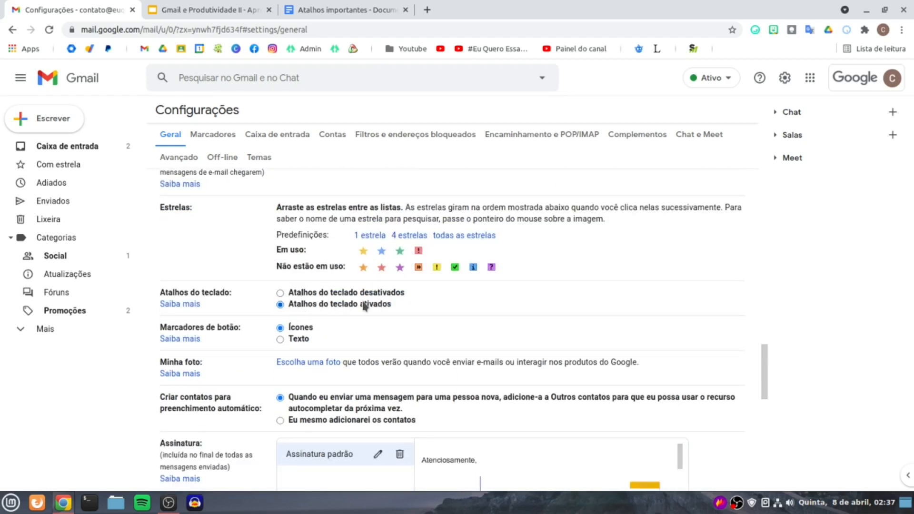
pyautogui.scroll(-4, 544, 298)
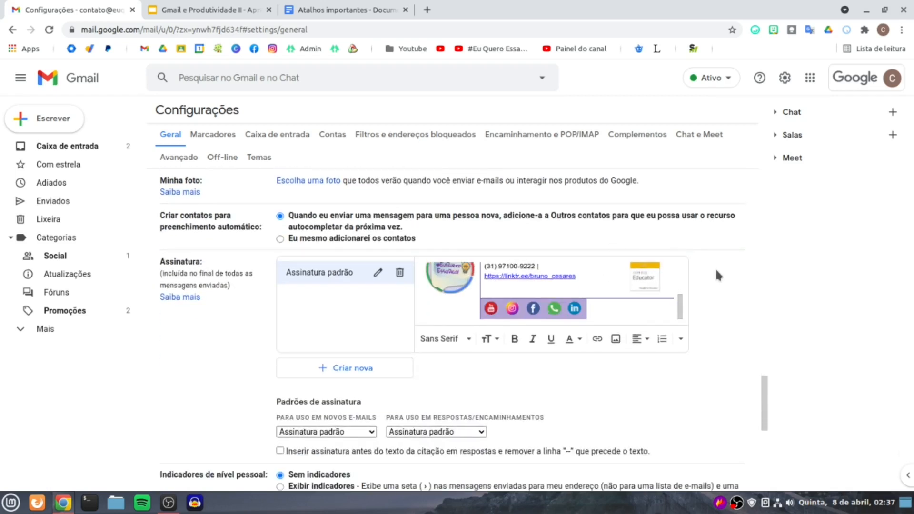
pyautogui.scroll(-8, 727, 274)
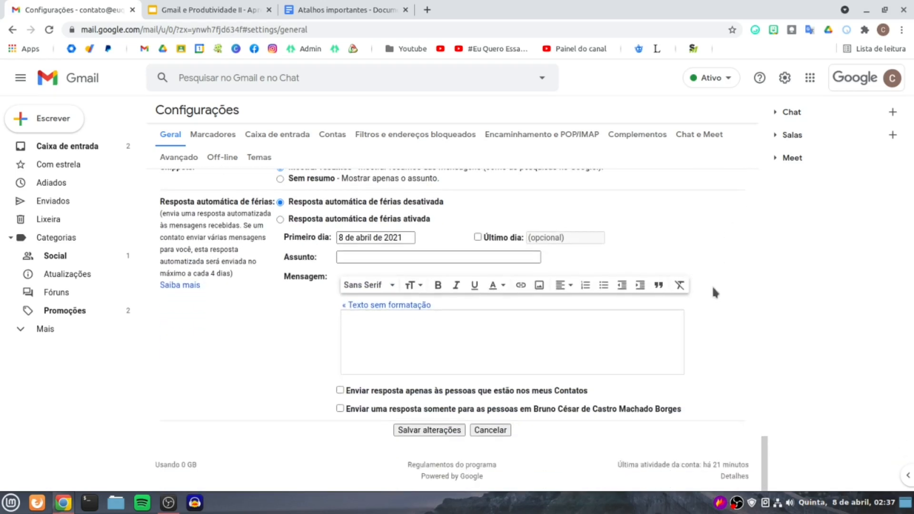
pyautogui.click(408, 428)
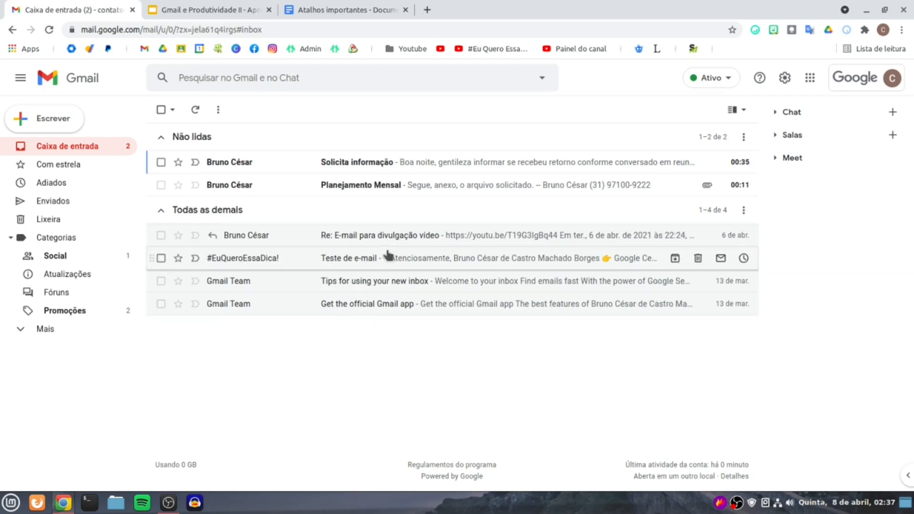
# Examine the shortcut table in the Atalhos importantes document, highlighting the whole table and the Escrever row.
pyautogui.click(357, 9)
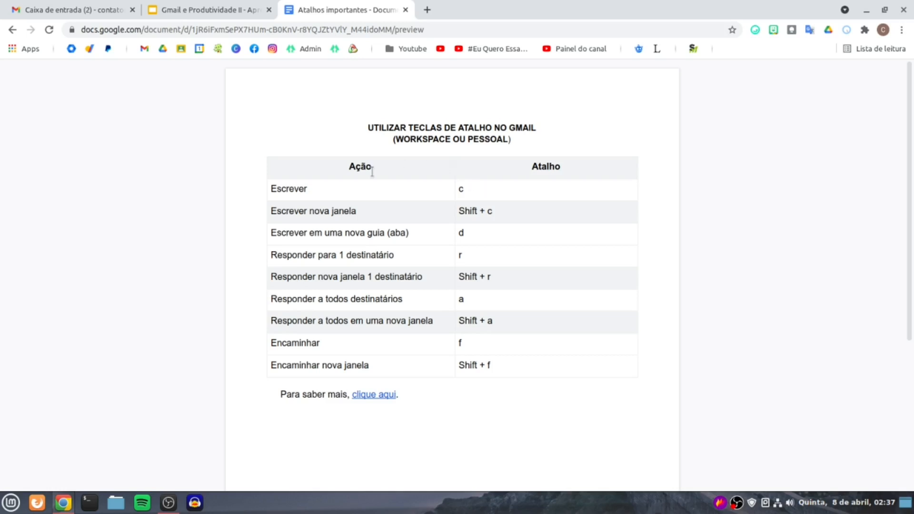
pyautogui.moveTo(351, 167); pyautogui.dragTo(547, 367)
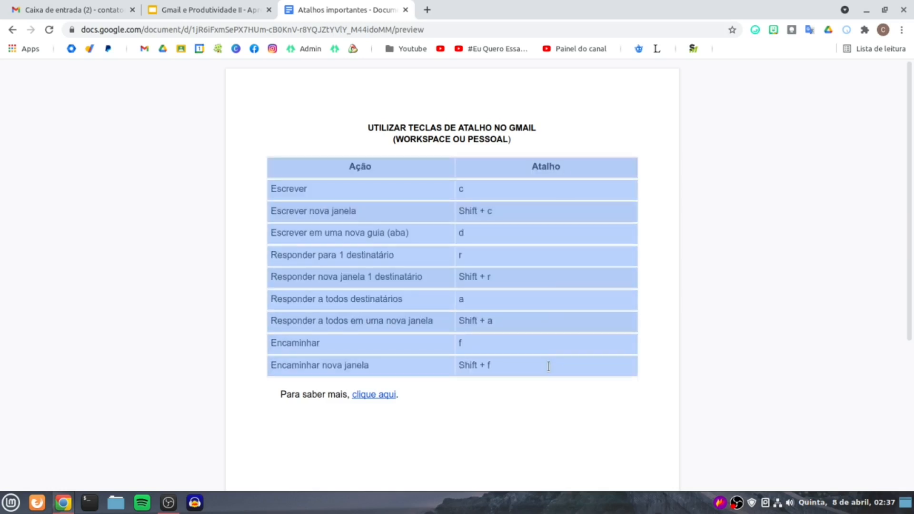
pyautogui.click(587, 147)
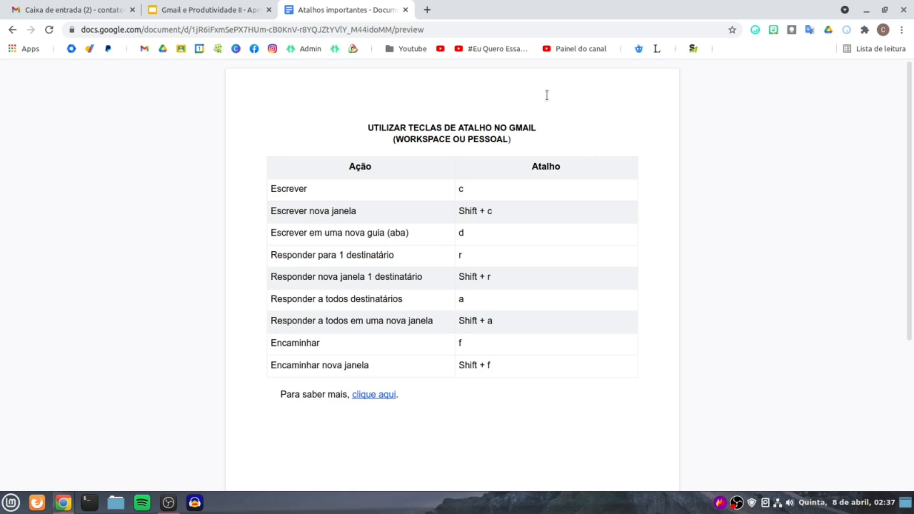
pyautogui.moveTo(479, 189); pyautogui.dragTo(428, 188)
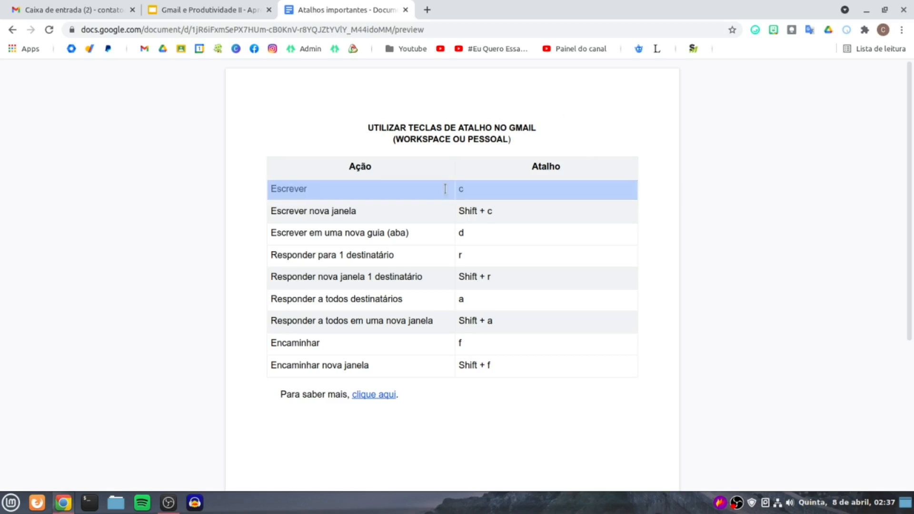
pyautogui.click(372, 188)
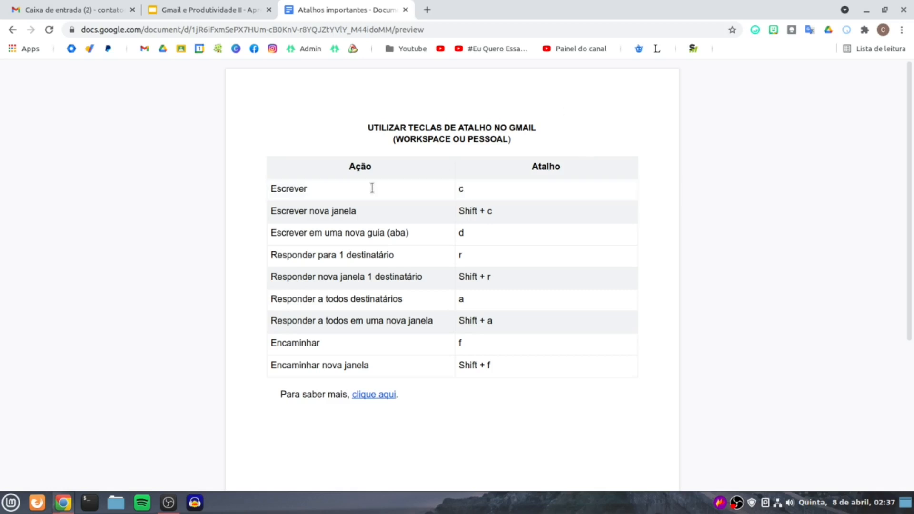
# Return to Gmail, open a new message and discard it, and repeat this once using the compose shortcut.
pyautogui.click(98, 9)
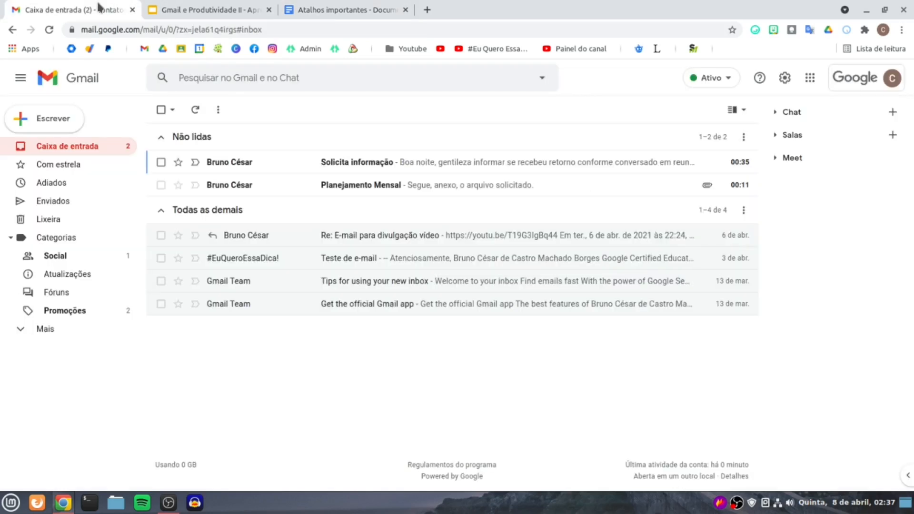
pyautogui.click(61, 119)
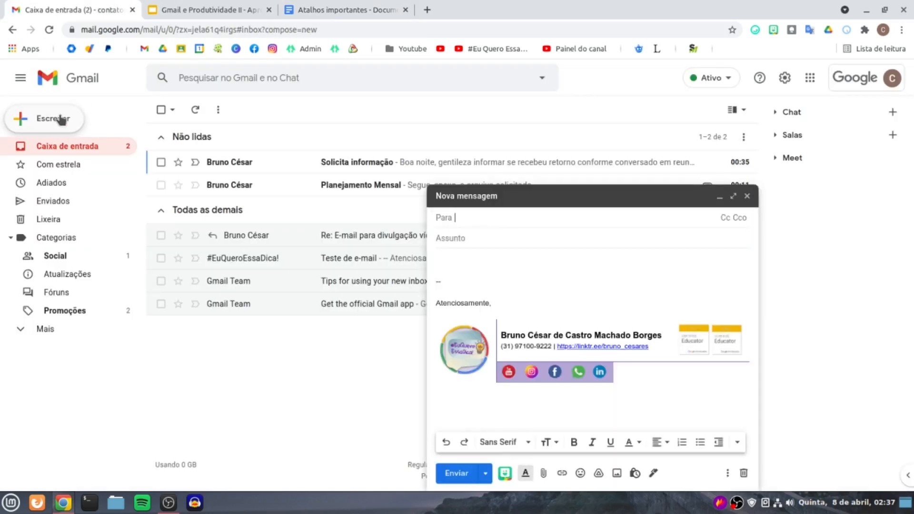
pyautogui.click(742, 474)
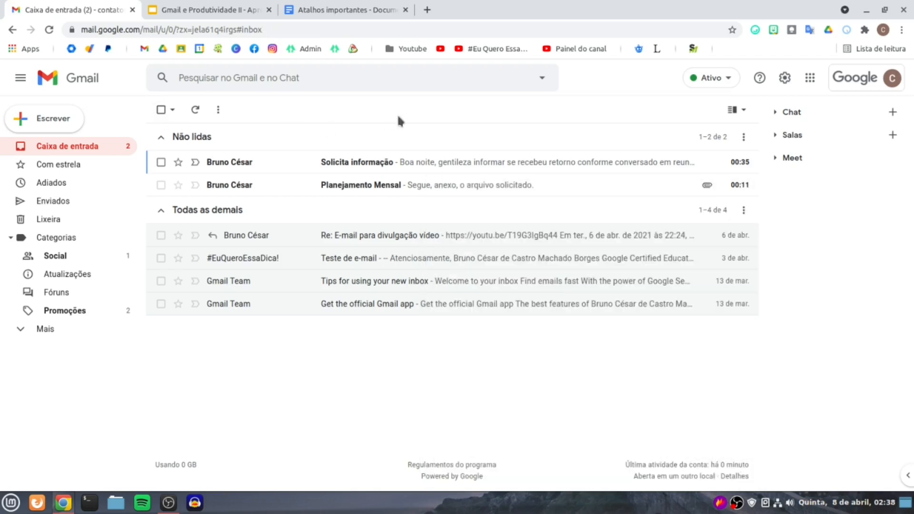
pyautogui.press('c')
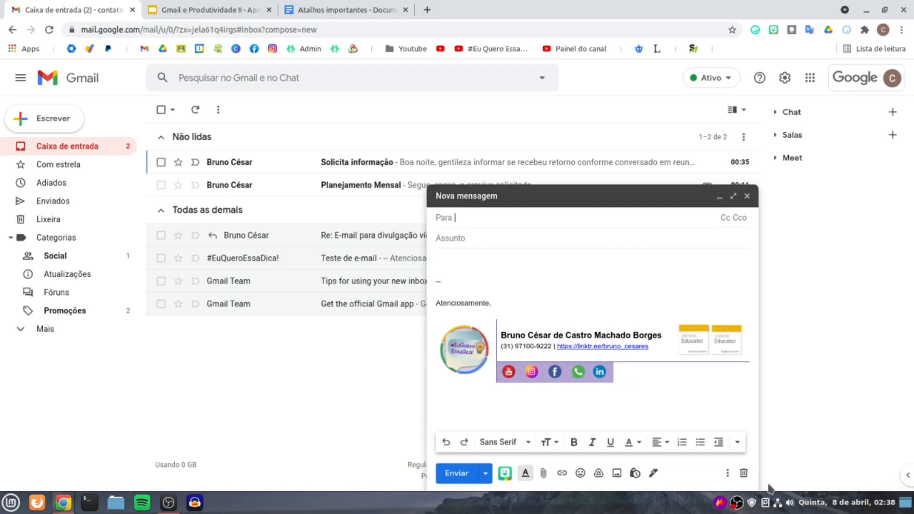
pyautogui.click(743, 473)
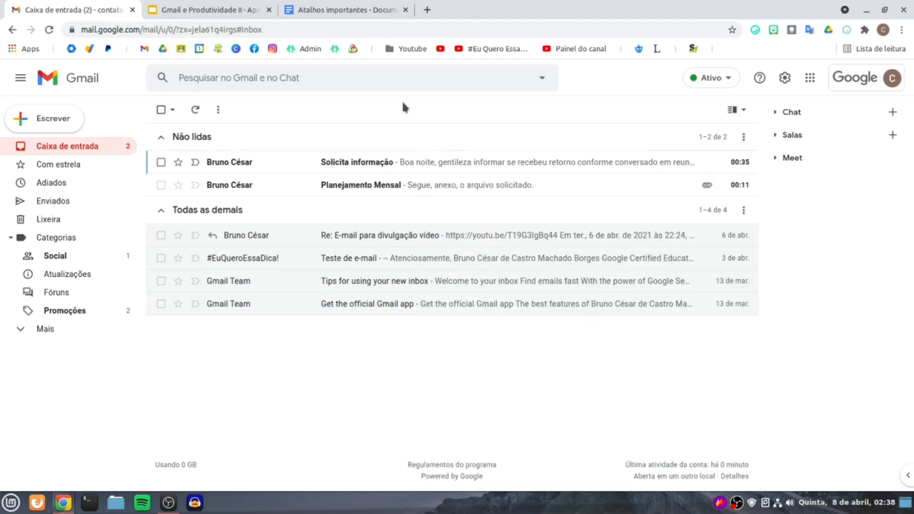
# Look up the shortcut for Escrever nova janela in the Atalhos importantes document and highlight it.
pyautogui.click(359, 11)
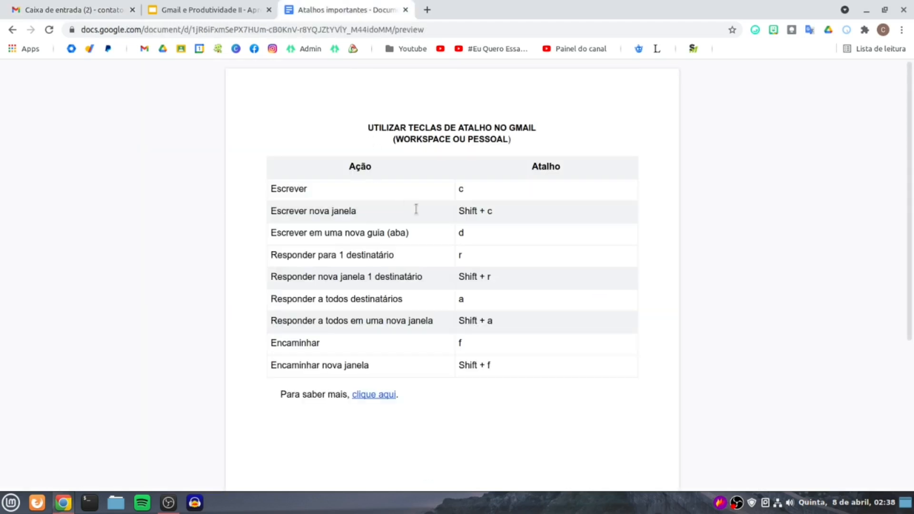
pyautogui.moveTo(497, 213); pyautogui.dragTo(459, 207)
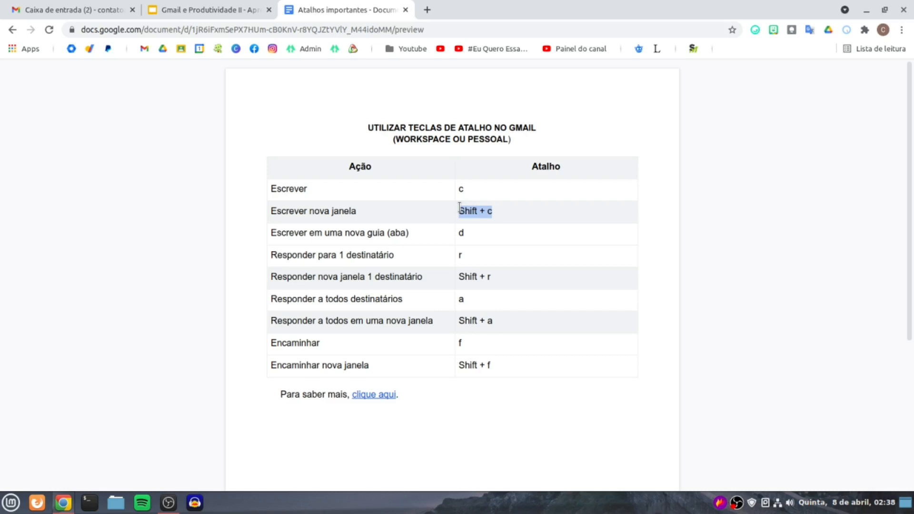
pyautogui.click(490, 212)
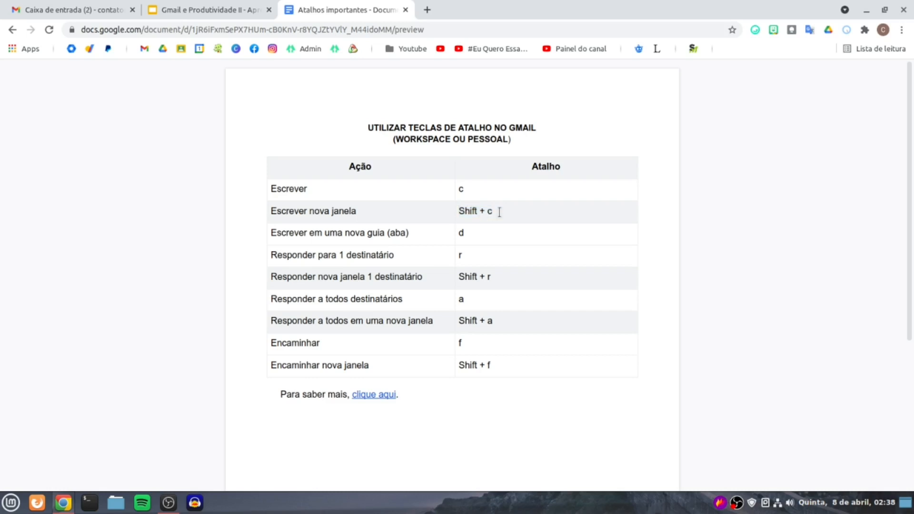
# Open a blank message in a separate window from the Gmail inbox, making that window narrower and taller.
pyautogui.click(97, 9)
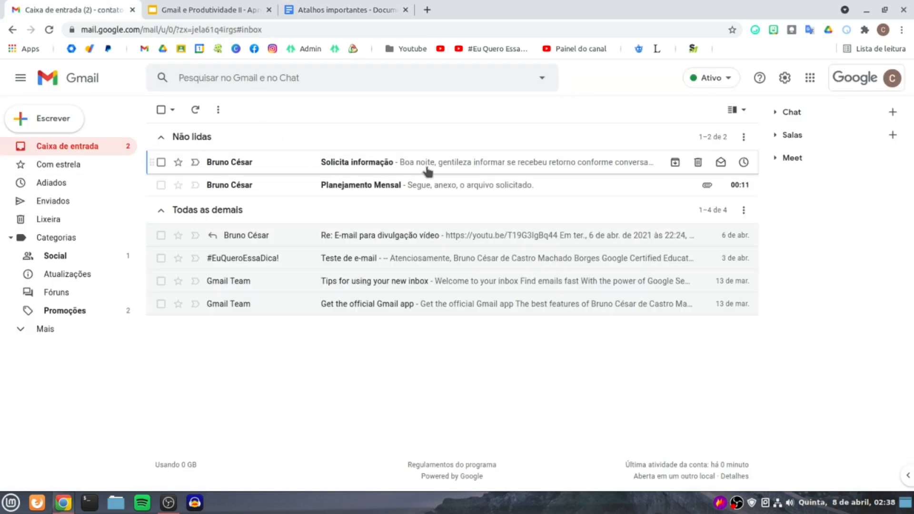
pyautogui.hotkey('shift', 'c')
pyautogui.moveTo(419, 56); pyautogui.dragTo(583, 77)
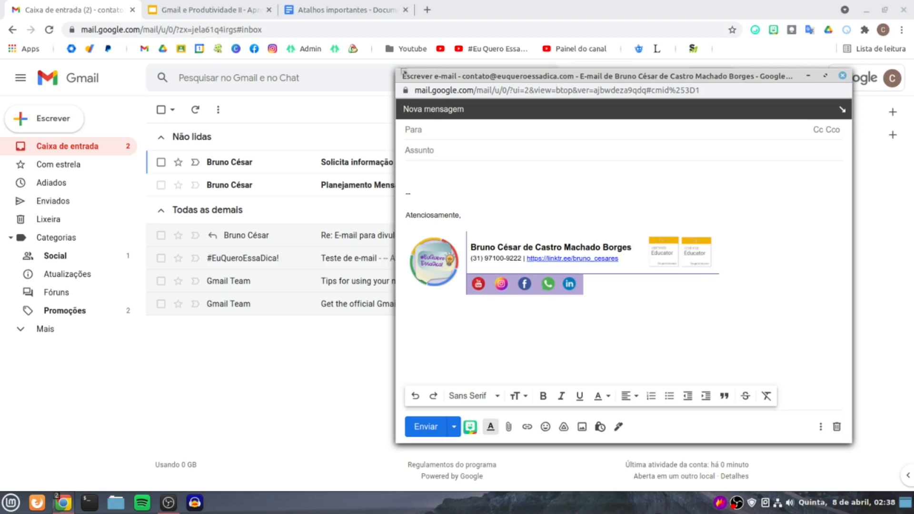
pyautogui.moveTo(399, 75); pyautogui.dragTo(521, 13)
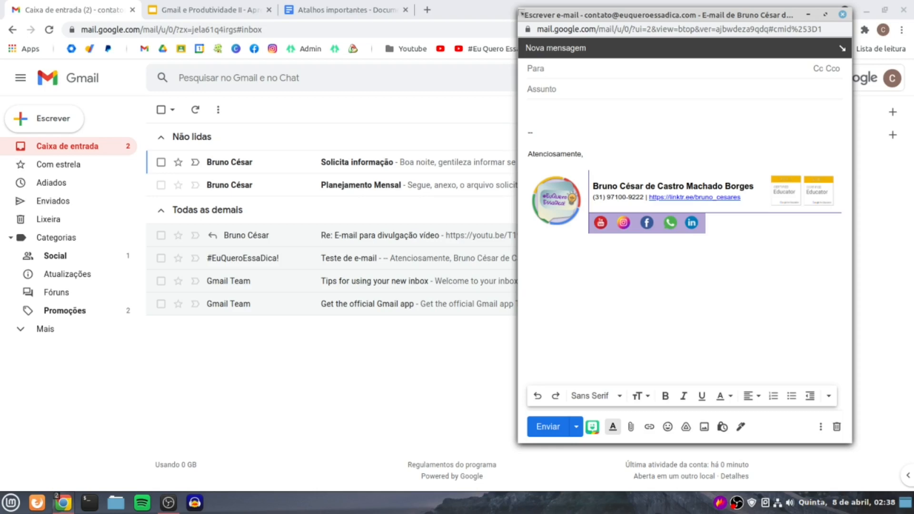
# Show the Atalhos importantes document behind the new message window and position that window beside the shortcut table.
pyautogui.click(361, 9)
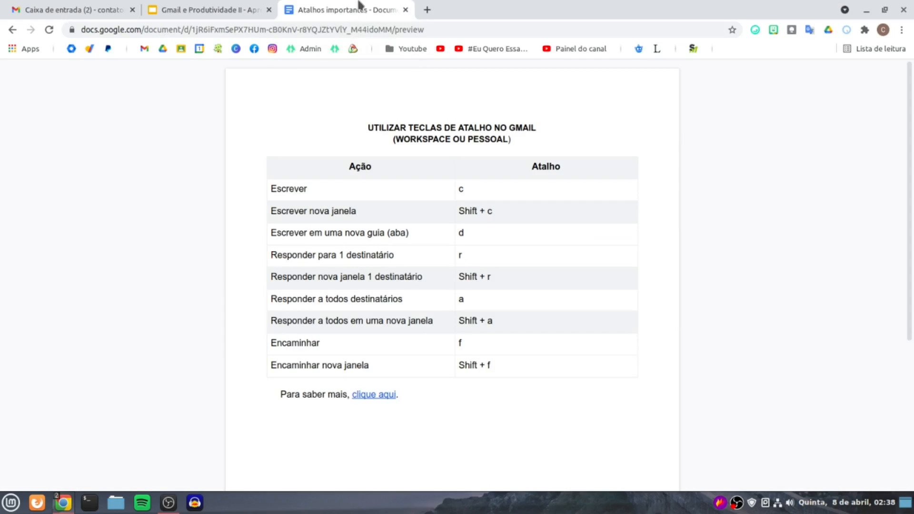
pyautogui.hotkey('alt', 'Tab')
pyautogui.moveTo(646, 19); pyautogui.dragTo(693, 21)
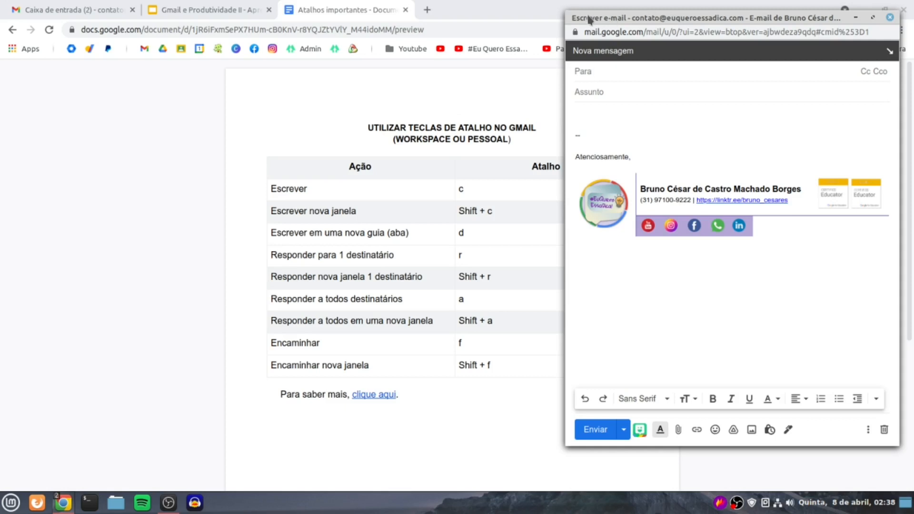
pyautogui.moveTo(566, 11); pyautogui.dragTo(563, 3)
pyautogui.moveTo(618, 10); pyautogui.dragTo(637, 46)
pyautogui.moveTo(783, 47); pyautogui.dragTo(737, 41)
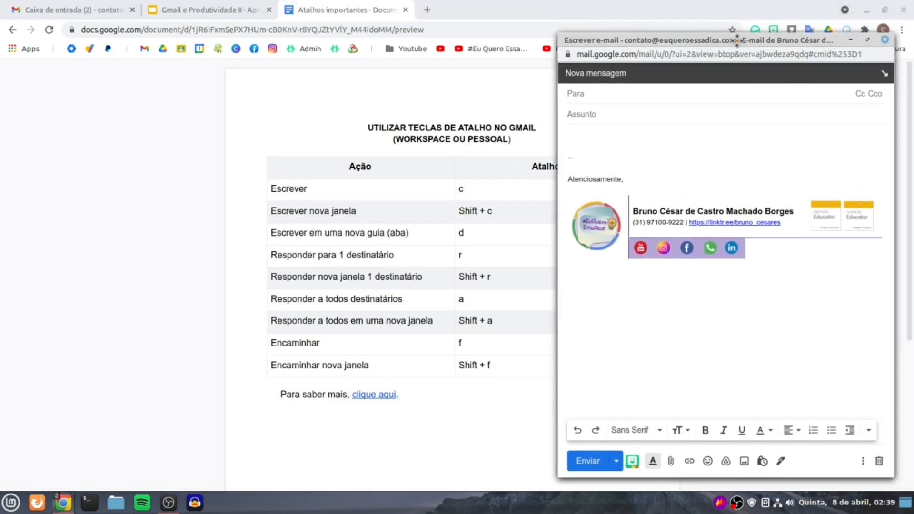
pyautogui.click(635, 132)
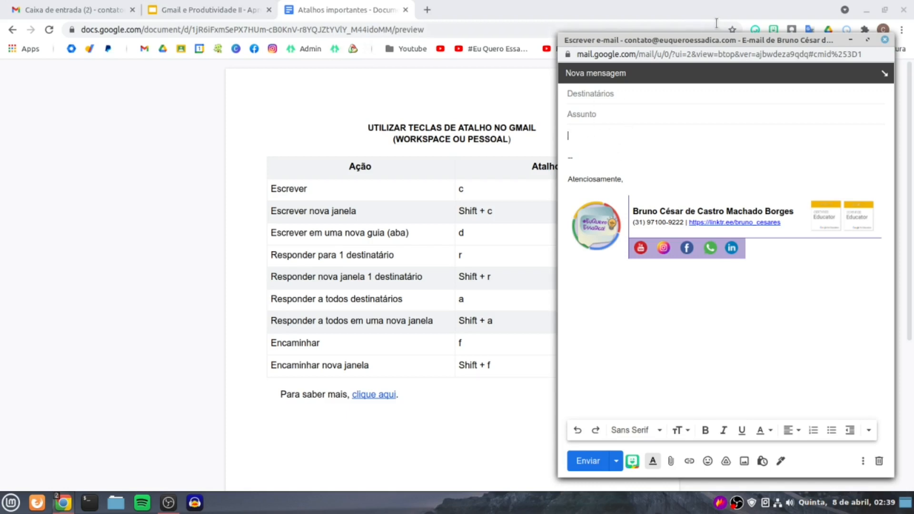
pyautogui.moveTo(704, 35); pyautogui.dragTo(700, 26)
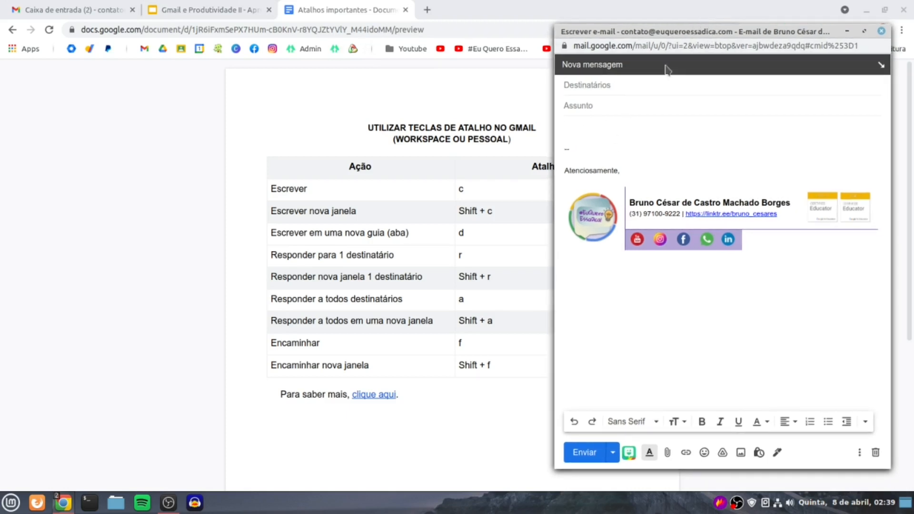
# Dock the blank message back into the Gmail inbox and pop it out into a separate window again.
pyautogui.click(882, 66)
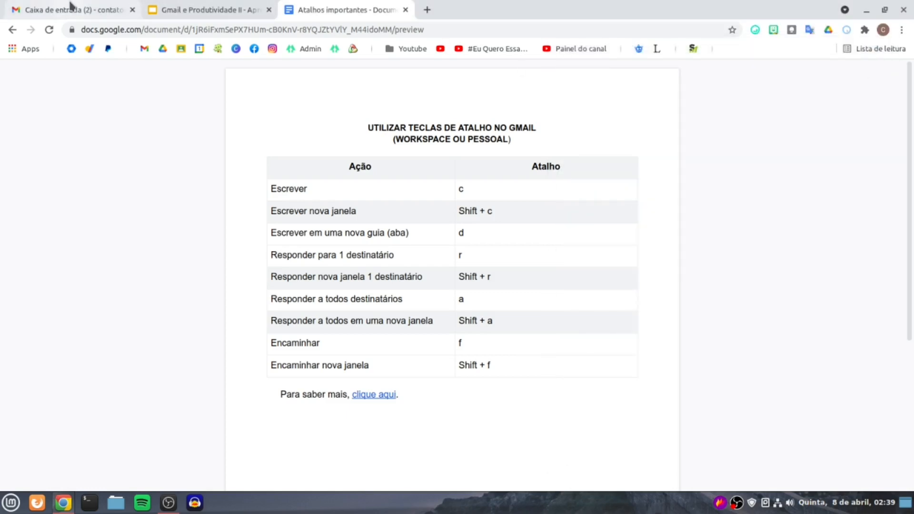
pyautogui.click(71, 8)
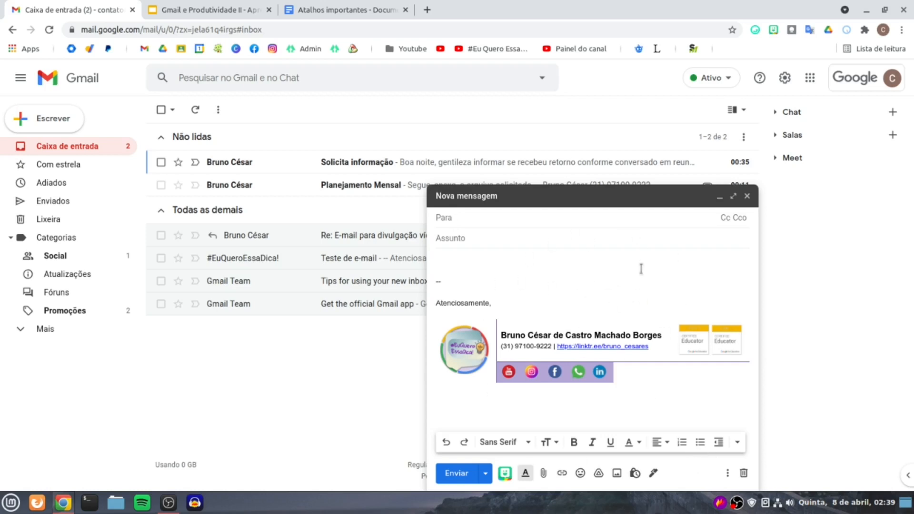
pyautogui.keyDown('shift'); pyautogui.click(734, 198); pyautogui.keyUp('shift')
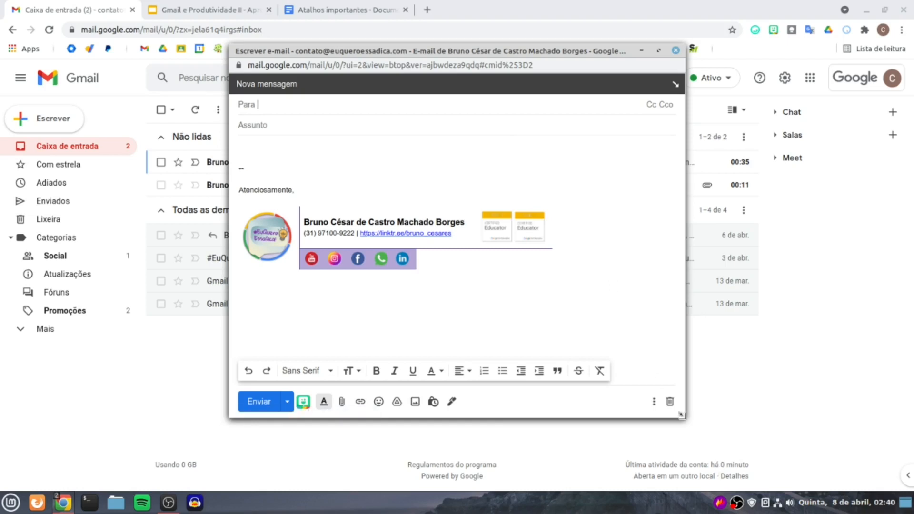
# Discard the popped-out message, and open and discard another blank message in a separate window from the inbox.
pyautogui.click(671, 402)
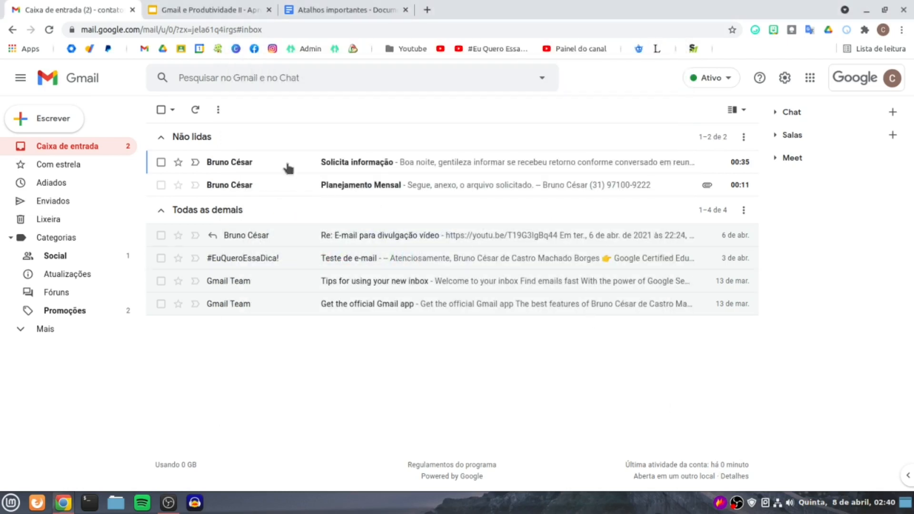
pyautogui.keyDown('shift'); pyautogui.click(67, 125); pyautogui.keyUp('shift')
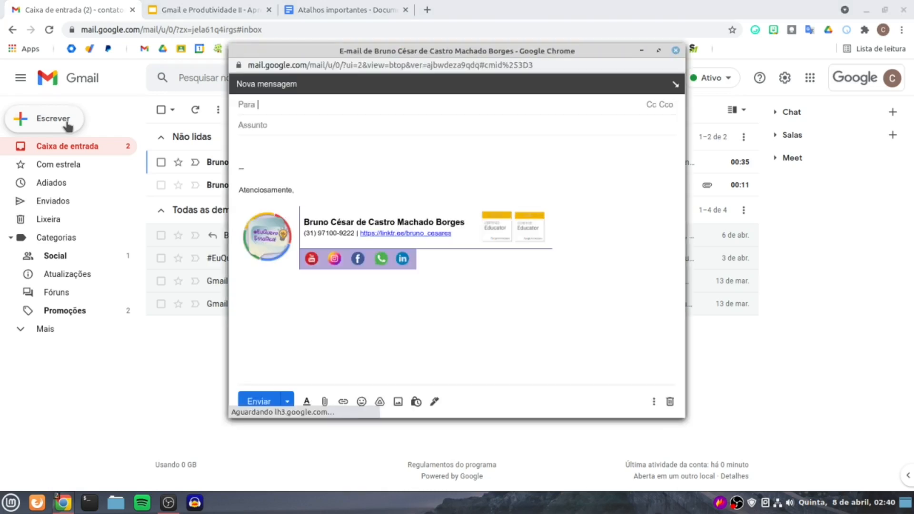
pyautogui.click(671, 402)
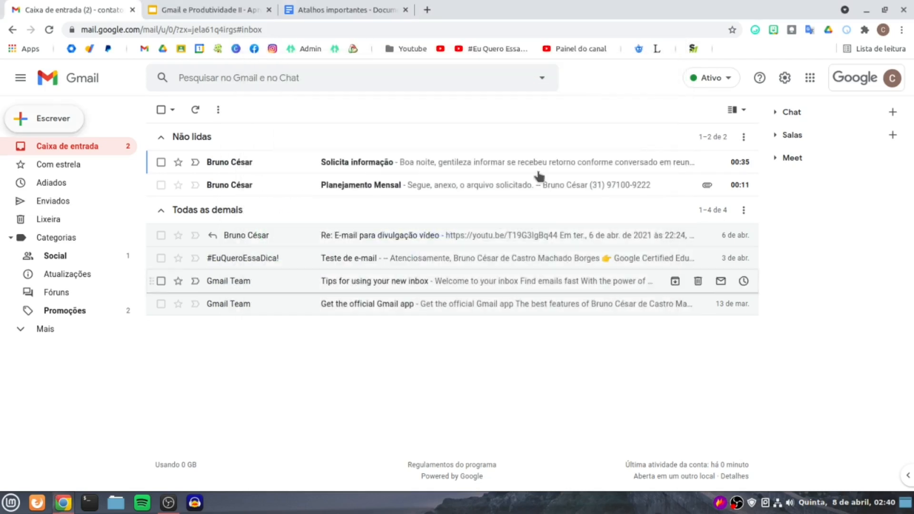
# Look up the Escrever em uma nova guia (aba) shortcut in Atalhos importantes, show an empty browser tab briefly, and return to Gmail.
pyautogui.click(361, 7)
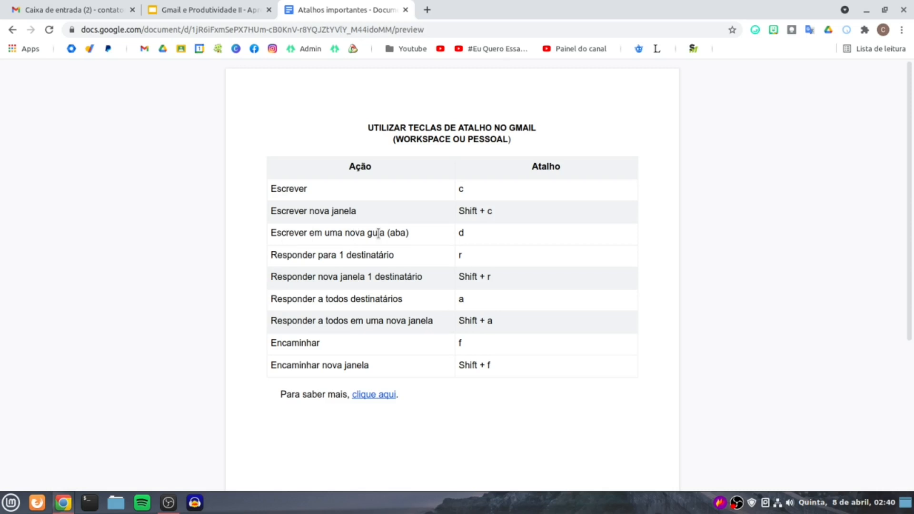
pyautogui.moveTo(474, 235); pyautogui.dragTo(464, 236)
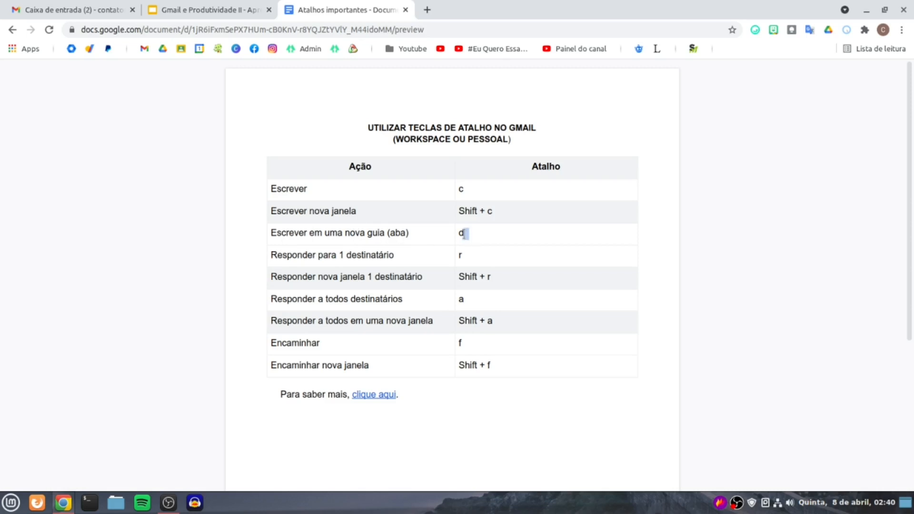
pyautogui.click(427, 10)
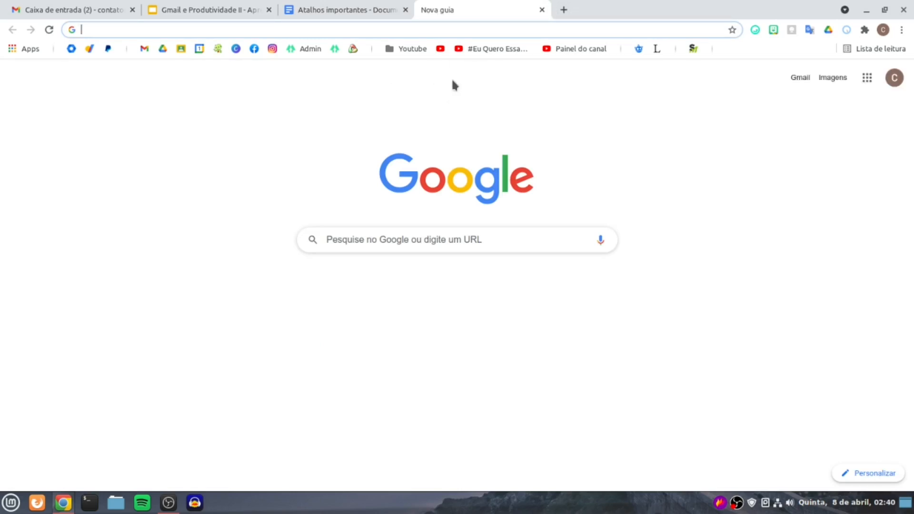
pyautogui.click(542, 9)
pyautogui.click(71, 10)
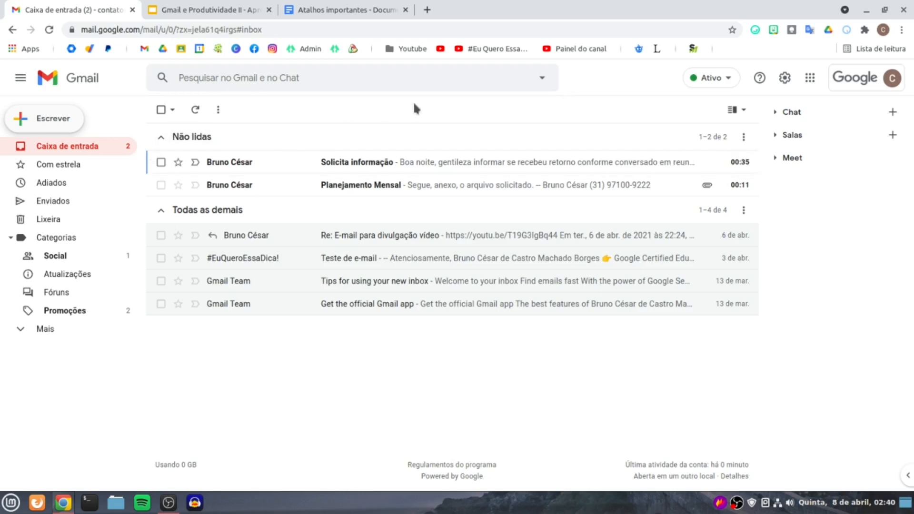
# Compose a blank message in a new browser tab using the shortcut, dock it back into the inbox, and discard it.
pyautogui.press('d')
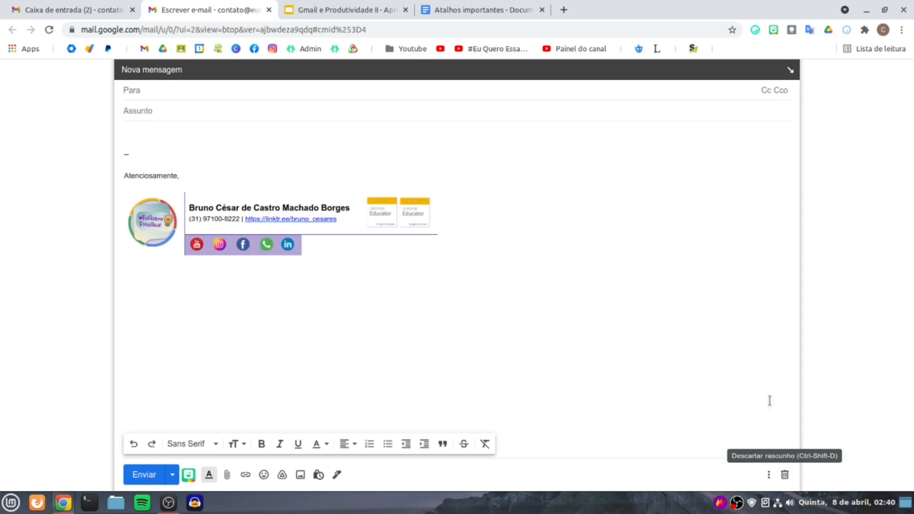
pyautogui.click(791, 70)
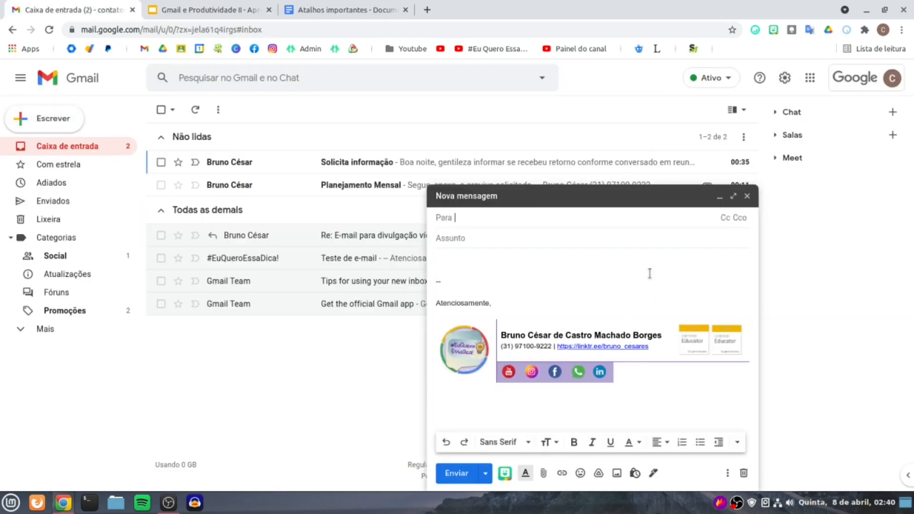
pyautogui.click(744, 474)
# Look up the shortcut for Responder para 1 destinatário in the Atalhos importantes document and return to the Gmail inbox.
pyautogui.click(362, 10)
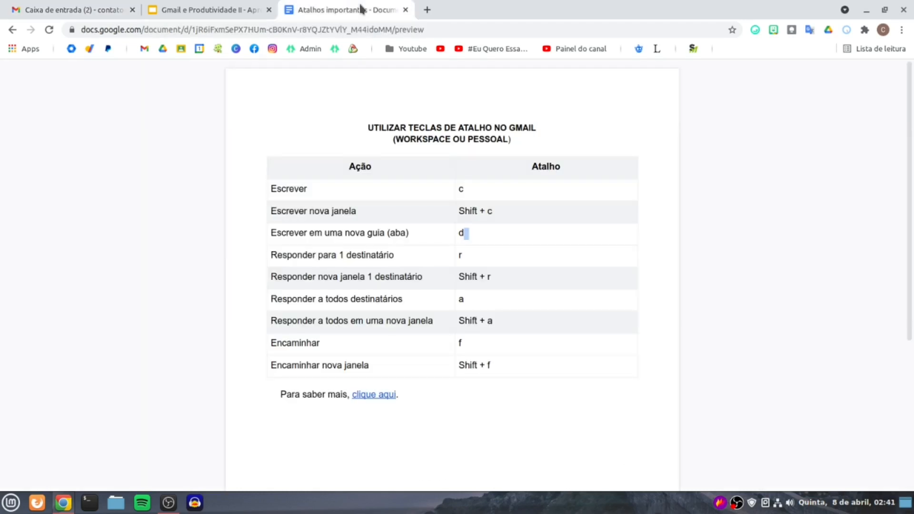
pyautogui.click(476, 255)
pyautogui.click(93, 9)
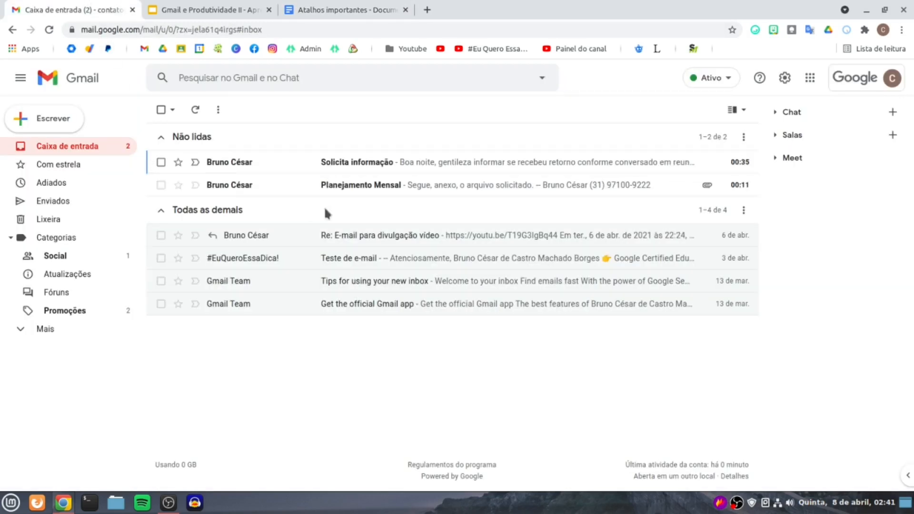
# Open the Planejamento Mensal email and view its available reply options without choosing one.
pyautogui.click(387, 189)
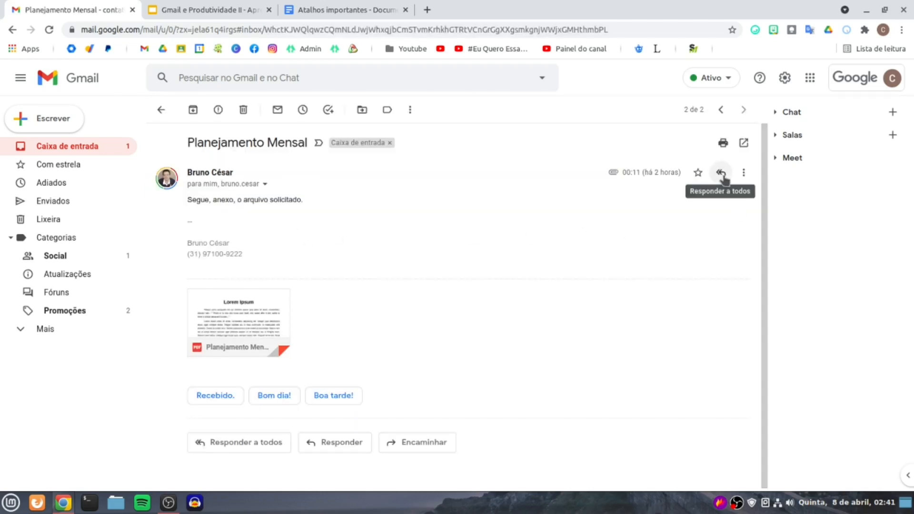
pyautogui.click(744, 174)
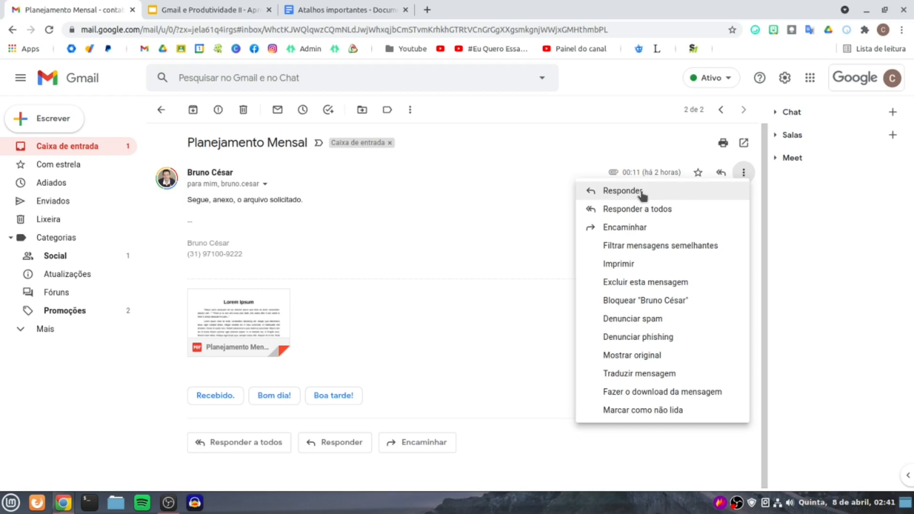
pyautogui.click(505, 192)
# Start an inline reply to the sender of Planejamento Mensal with the shortcut, review it below the message, and discard it.
pyautogui.press('r')
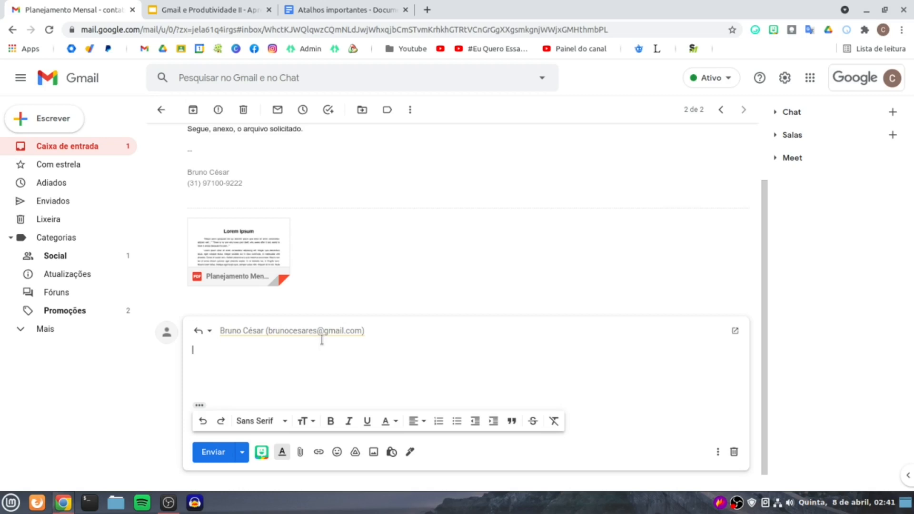
pyautogui.scroll(2, 321, 340)
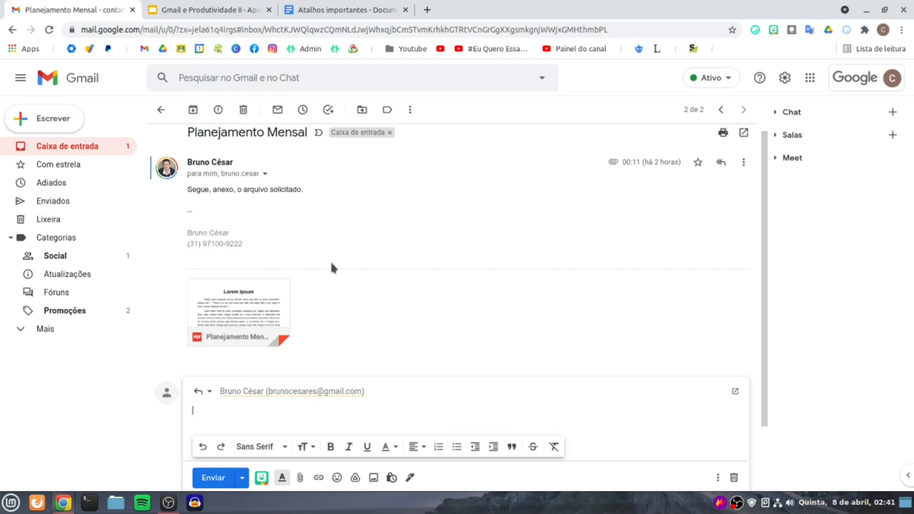
pyautogui.scroll(1, 389, 281)
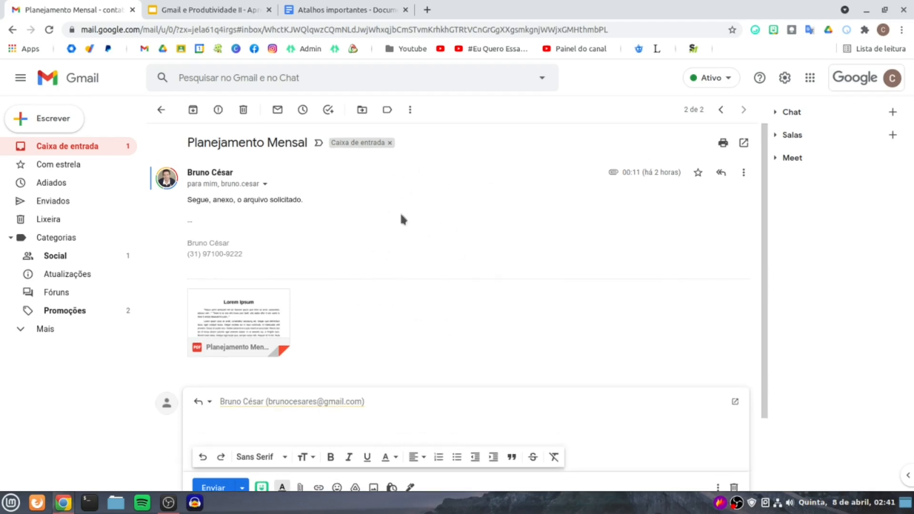
pyautogui.scroll(-1, 404, 224)
pyautogui.scroll(1, 375, 238)
pyautogui.scroll(-1, 343, 210)
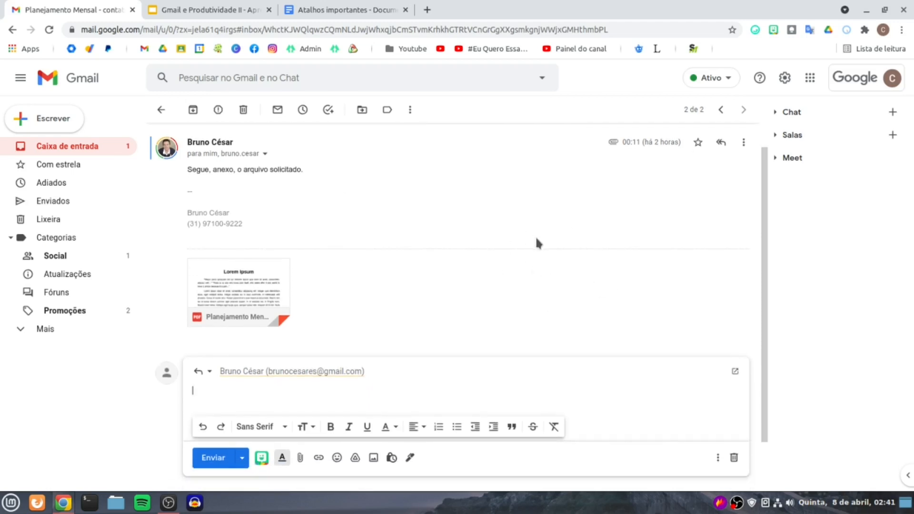
pyautogui.click(735, 459)
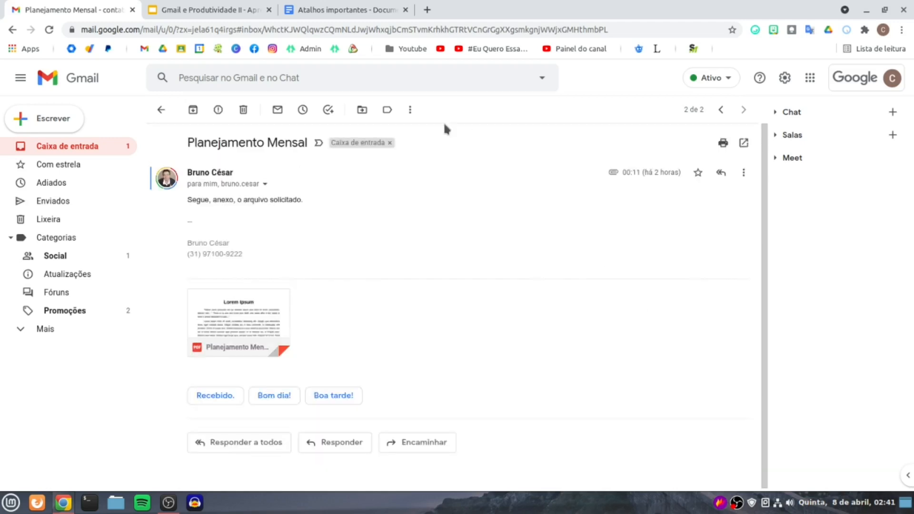
# Highlight the shortcut for Responder nova janela 1 destinatário in the Atalhos importantes document and return to the Planejamento Mensal email.
pyautogui.click(353, 10)
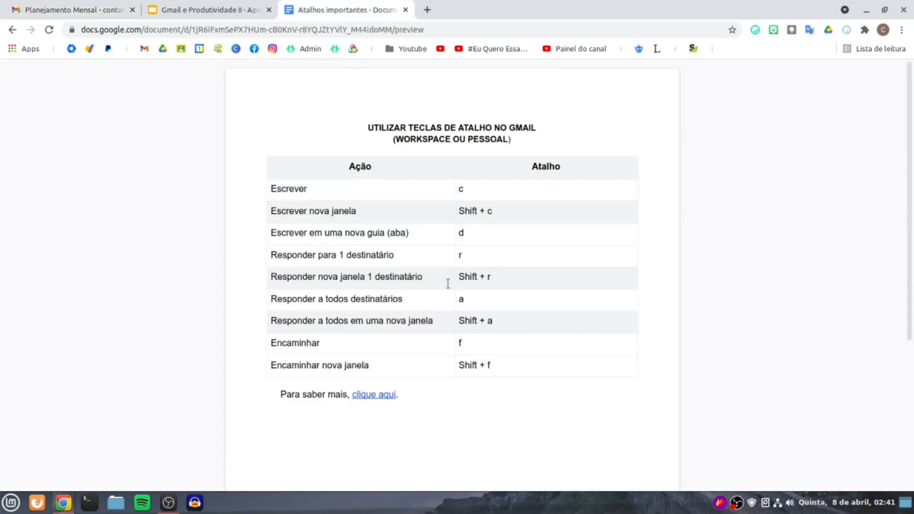
pyautogui.moveTo(495, 277); pyautogui.dragTo(457, 276)
pyautogui.click(72, 7)
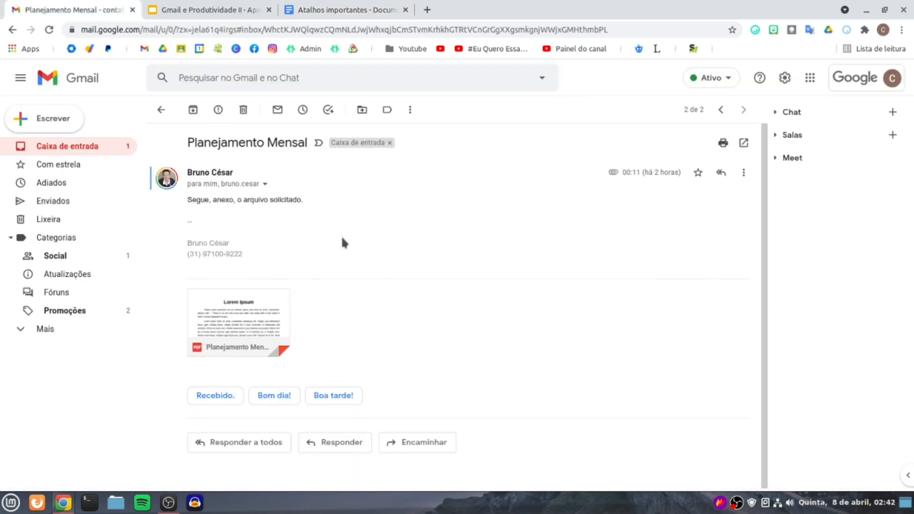
# Open a sender-only reply to Planejamento Mensal in a separate compose window with the shortcut and expand its recipient and quoted text.
pyautogui.hotkey('shift', 'r')
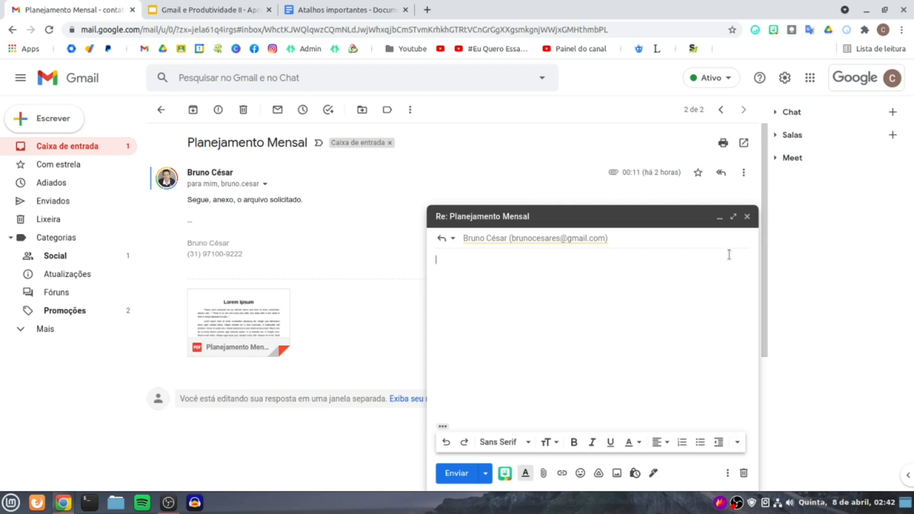
pyautogui.click(619, 239)
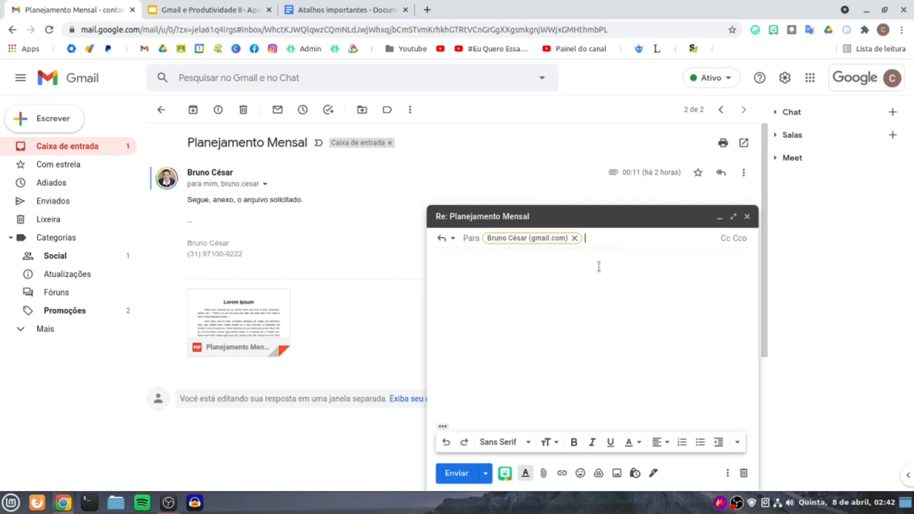
pyautogui.click(442, 427)
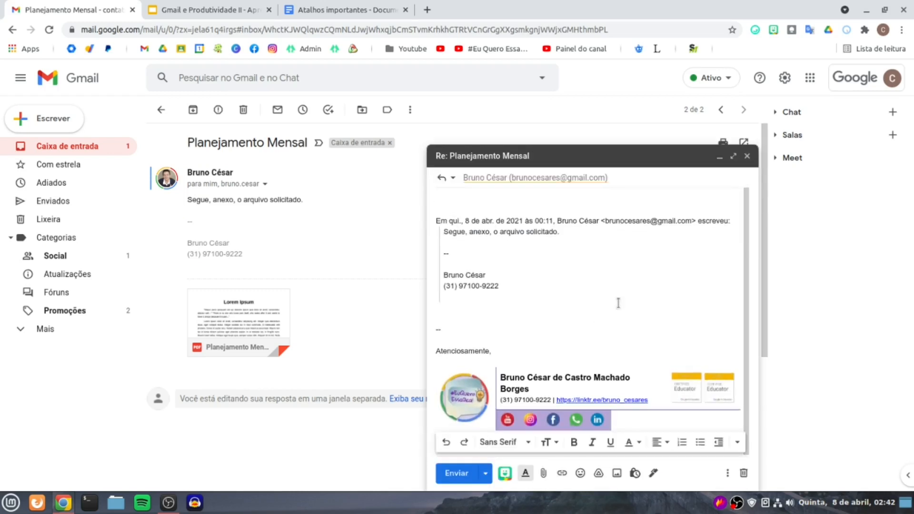
pyautogui.click(508, 198)
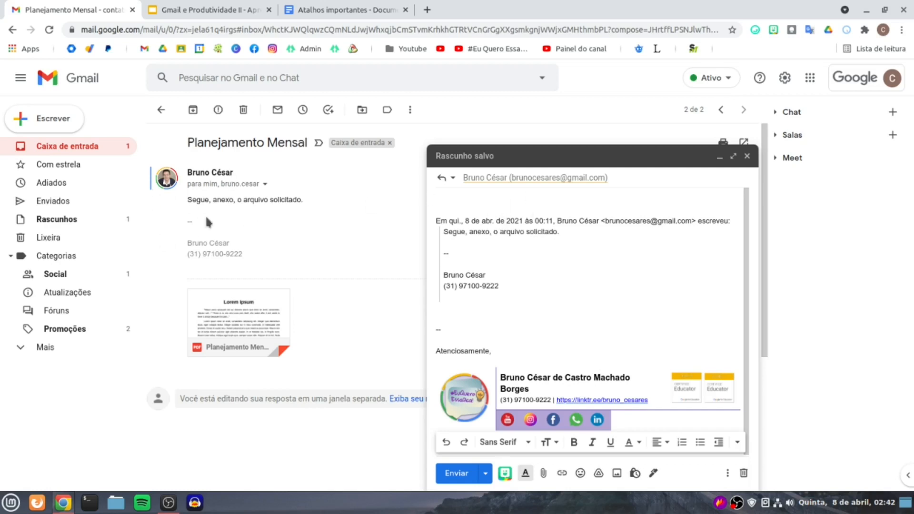
# With the reply still open, preview the Planejamento Mensal attachment, return to the inbox, and open the Teste de e-mail message.
pyautogui.scroll(-4, 233, 200)
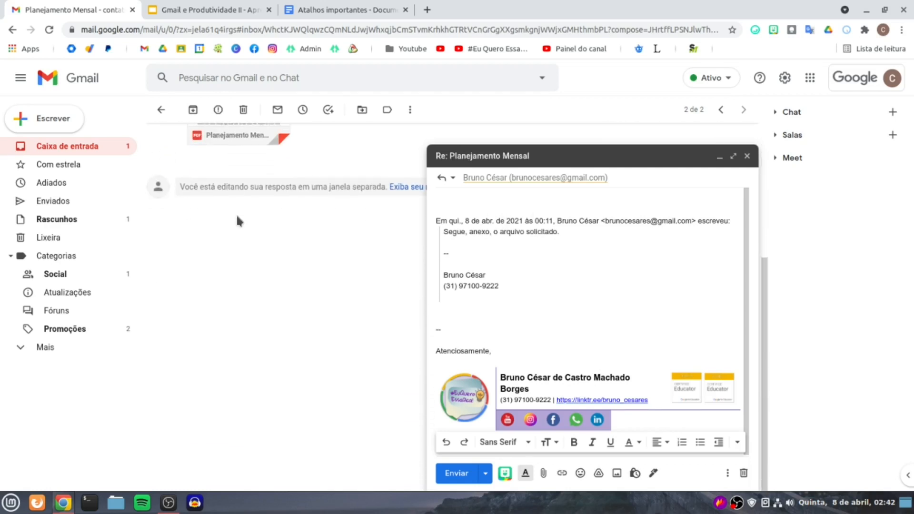
pyautogui.scroll(4, 237, 216)
pyautogui.click(248, 301)
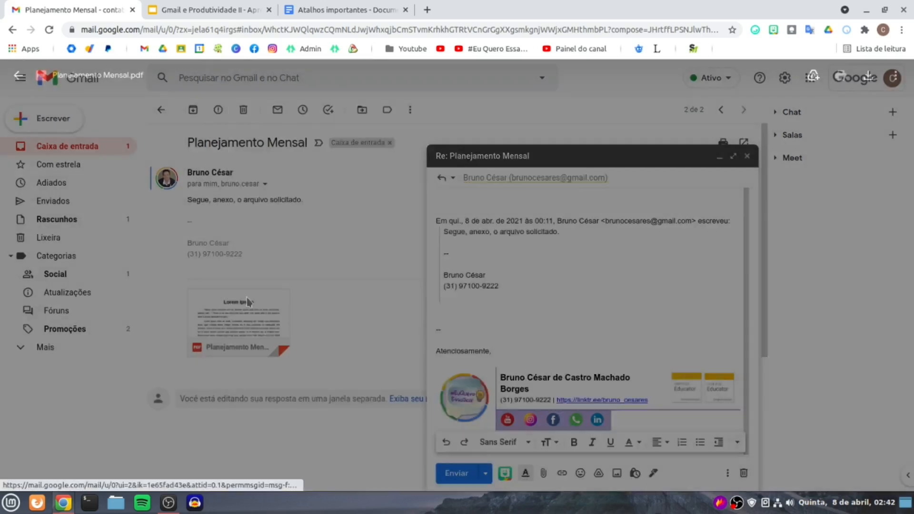
pyautogui.click(20, 76)
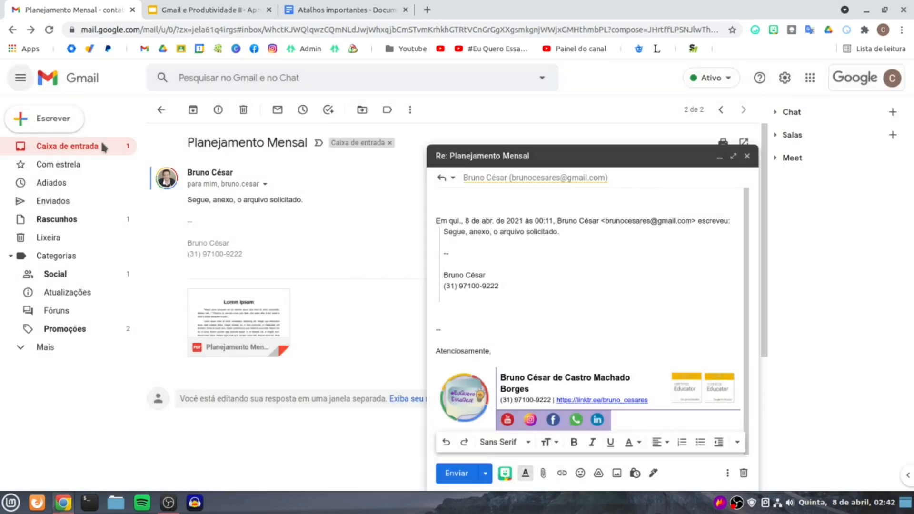
pyautogui.click(98, 146)
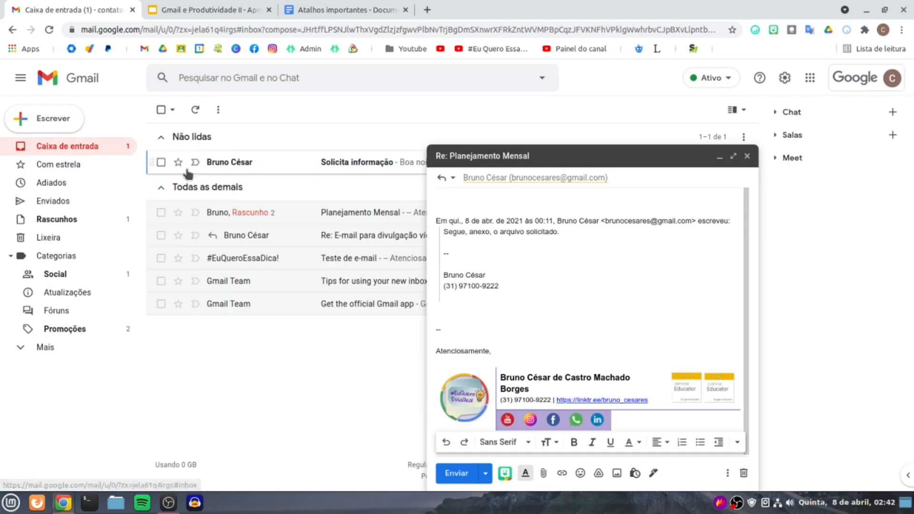
pyautogui.click(242, 259)
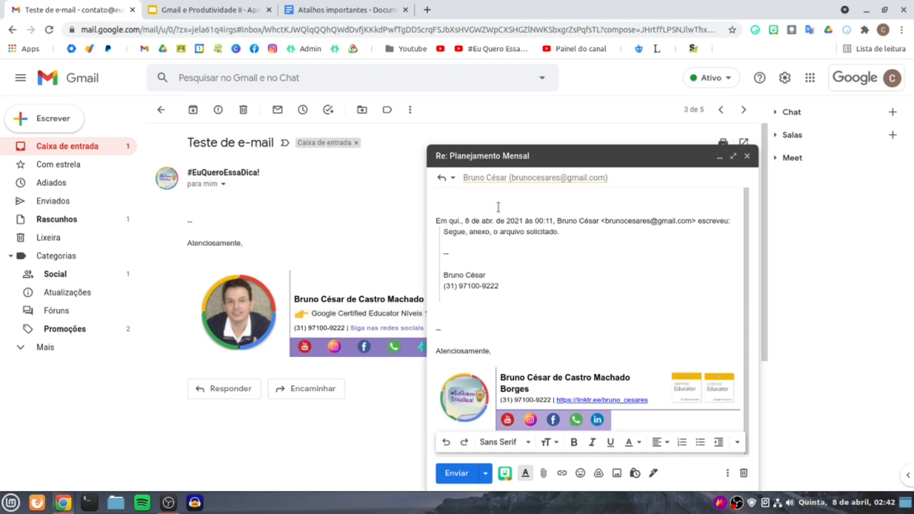
# Discard the open reply to Planejamento Mensal and go back to the inbox.
pyautogui.click(743, 473)
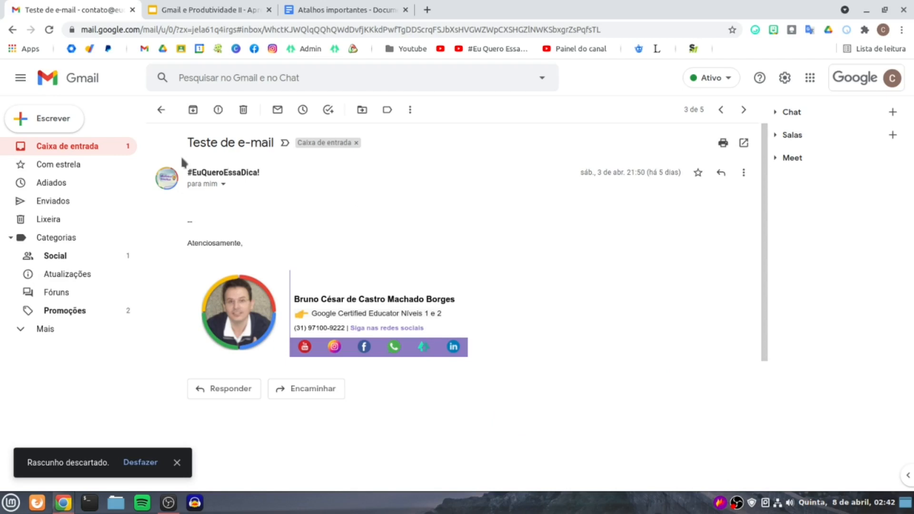
pyautogui.click(74, 152)
# Look up the shortcut for Responder a todos destinatários in the Atalhos importantes document.
pyautogui.click(340, 13)
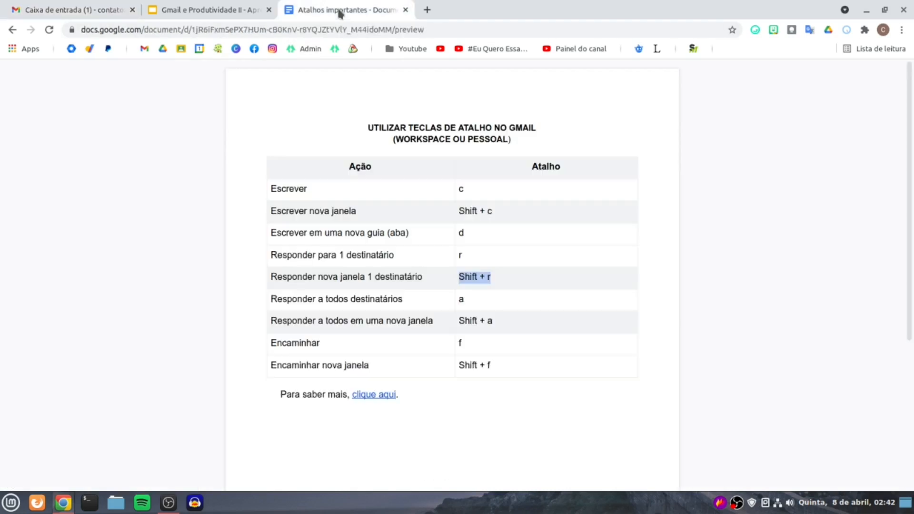
pyautogui.click(471, 299)
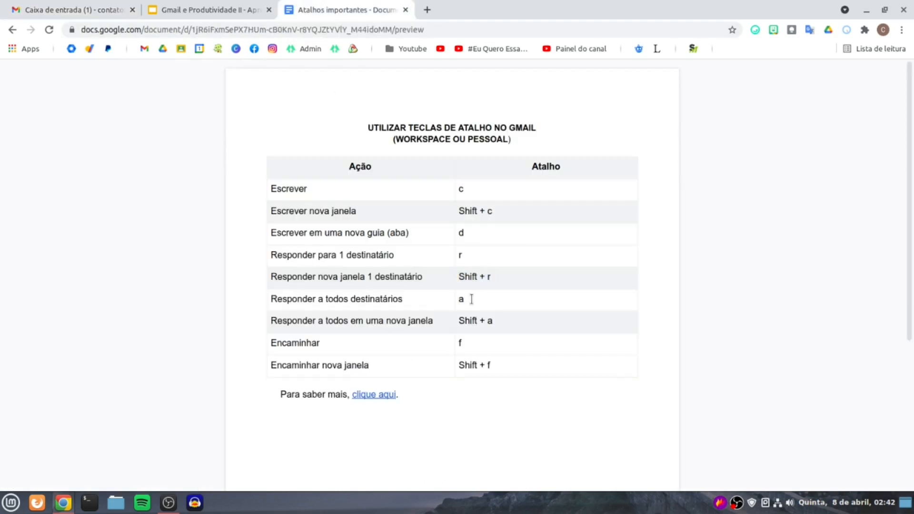
# Highlight the Responder a todos destinatários shortcut, open the Planejamento Mensal message in Gmail and check its recipients.
pyautogui.click(467, 299)
pyautogui.moveTo(467, 299); pyautogui.dragTo(459, 299)
pyautogui.click(75, 16)
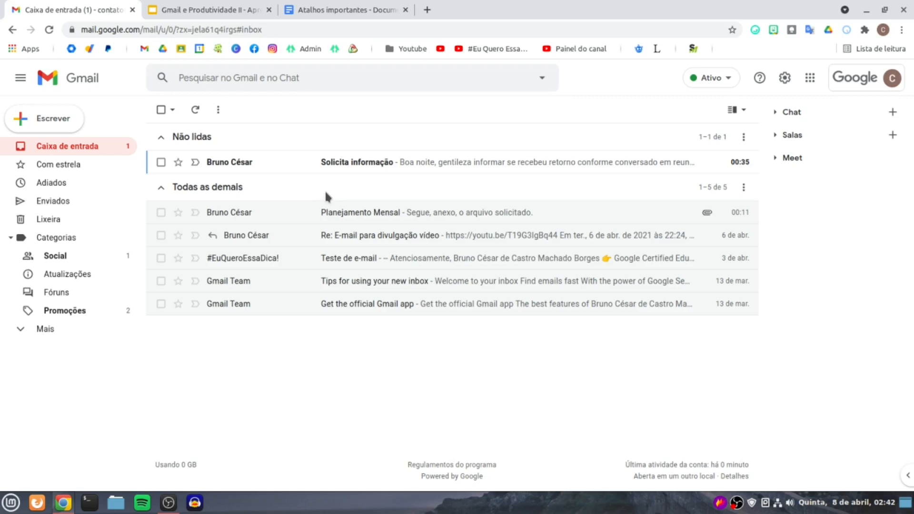
pyautogui.click(373, 212)
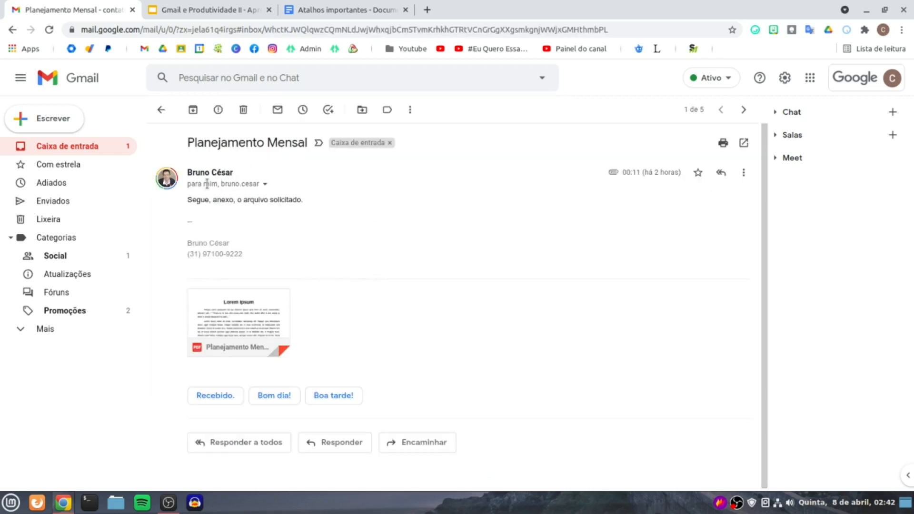
pyautogui.moveTo(207, 183)
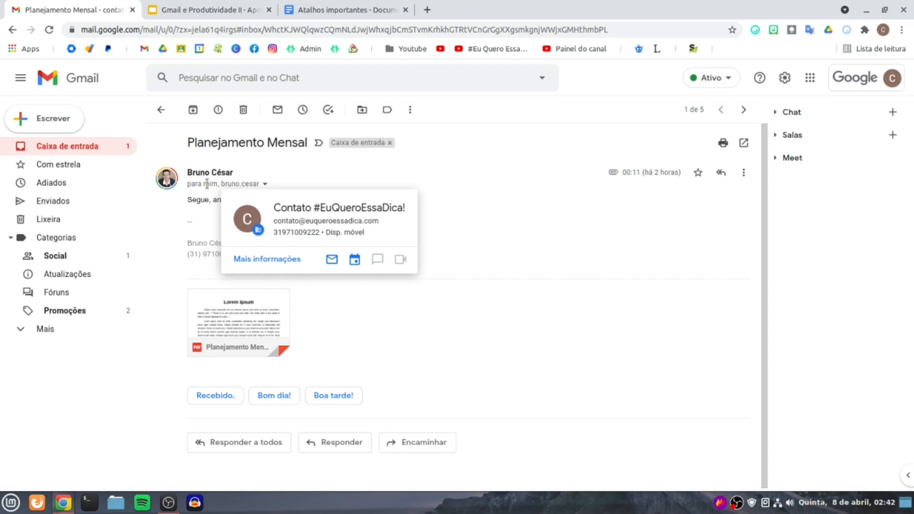
pyautogui.moveTo(240, 180)
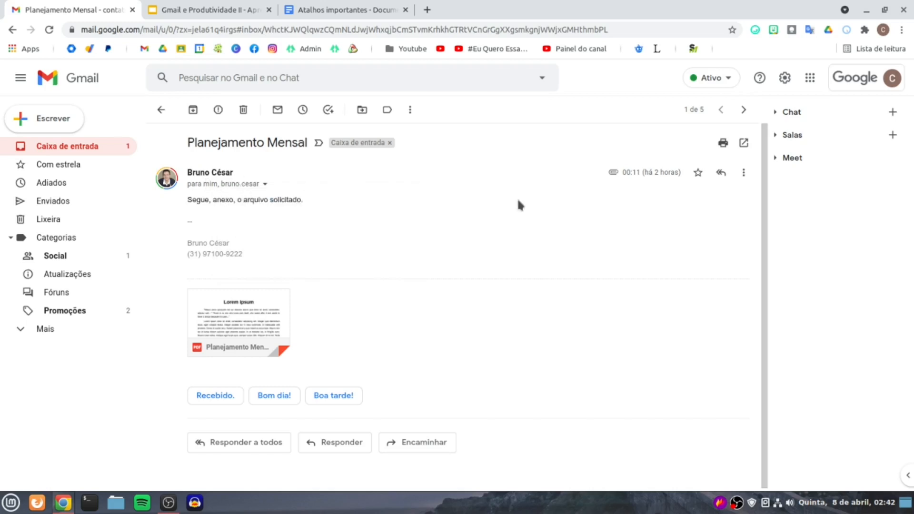
# Start an inline reply to all on Planejamento Mensal with the shortcut, expand its recipients and discard the draft.
pyautogui.press('a')
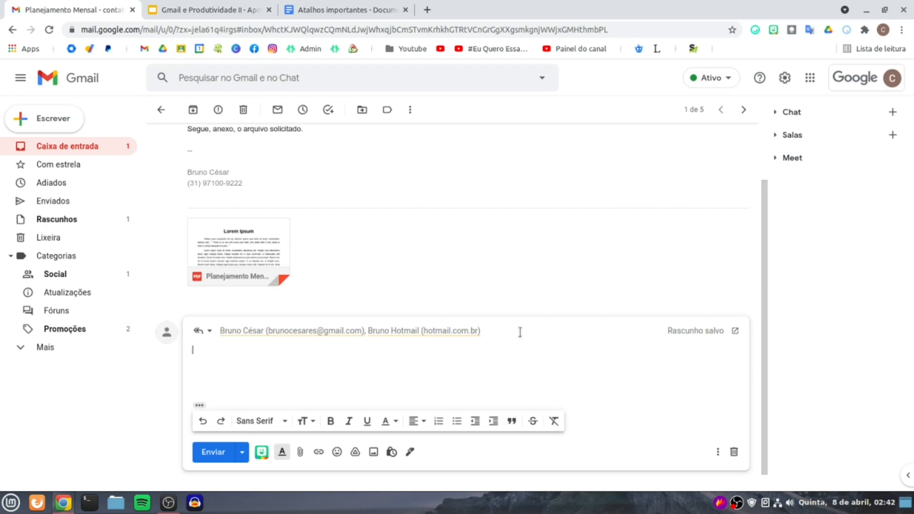
pyautogui.click(348, 330)
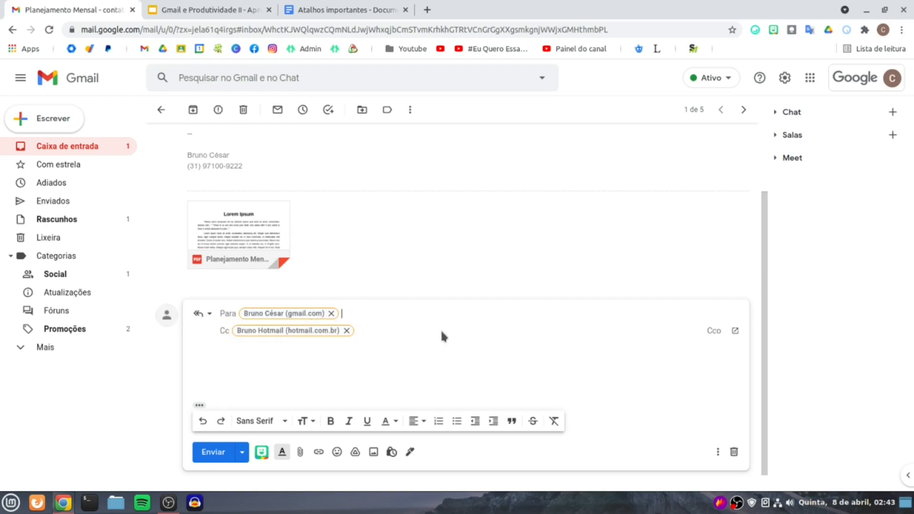
pyautogui.click(732, 453)
# Look up the shortcut for Responder a todos em uma nova janela in the Atalhos importantes document.
pyautogui.click(390, 6)
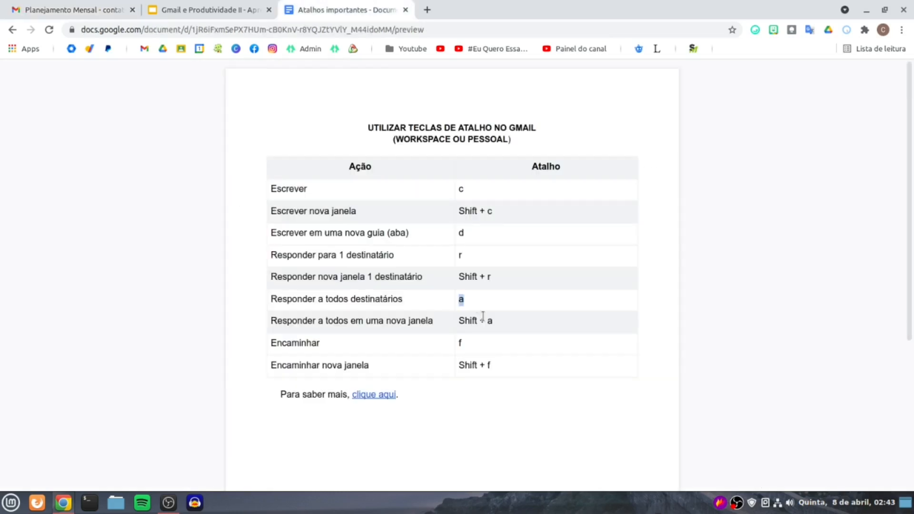
pyautogui.moveTo(460, 323); pyautogui.dragTo(501, 321)
pyautogui.click(501, 321)
# Open a reply to all on Planejamento Mensal in a separate compose window with the shortcut and expand its recipients.
pyautogui.click(85, 7)
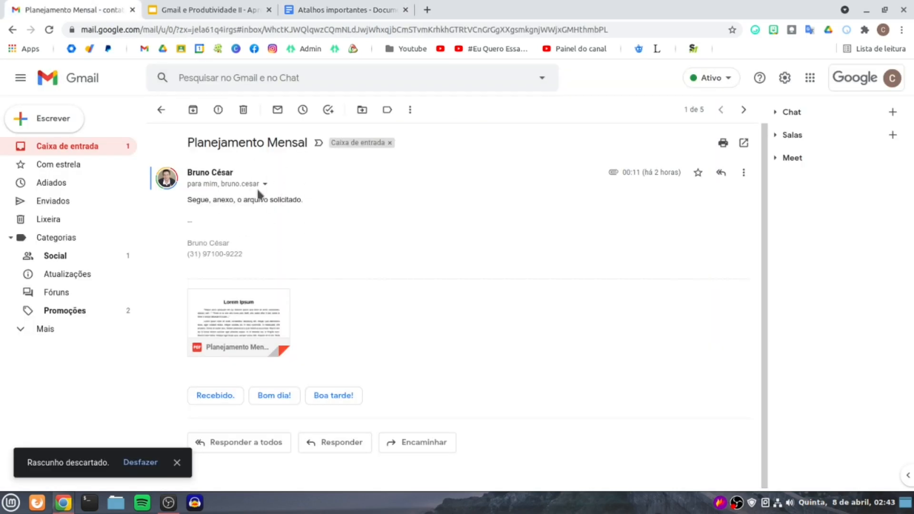
pyautogui.hotkey('shift', 'a')
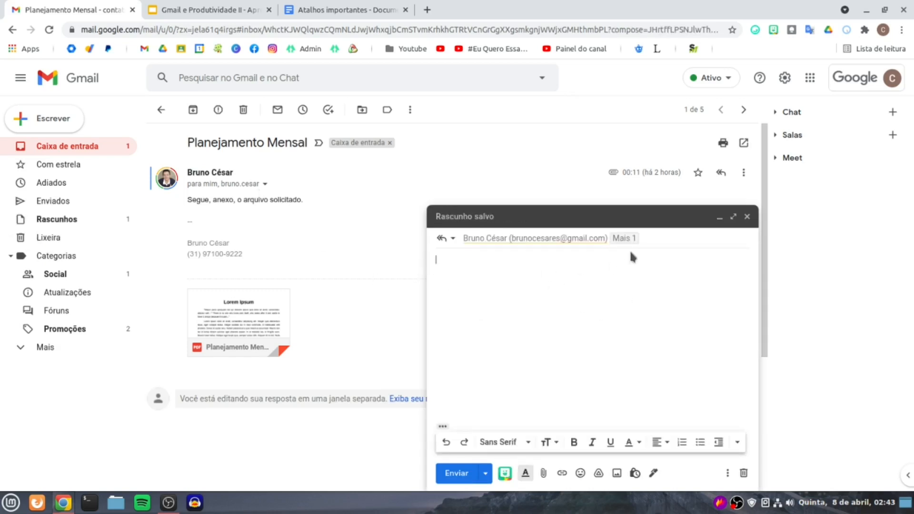
pyautogui.click(653, 239)
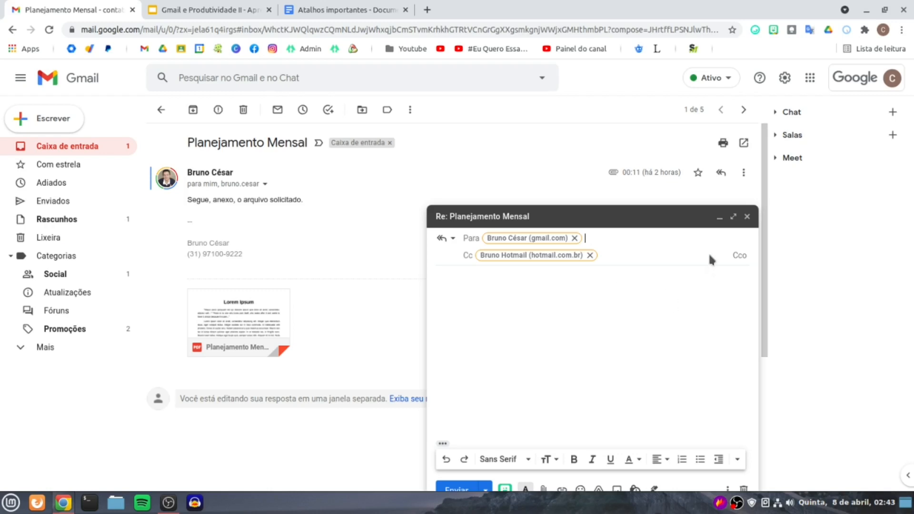
# Pop the reply out into its own browser window, expand its recipients, and move and narrow it beside the message.
pyautogui.keyDown('shift'); pyautogui.click(733, 217); pyautogui.keyUp('shift')
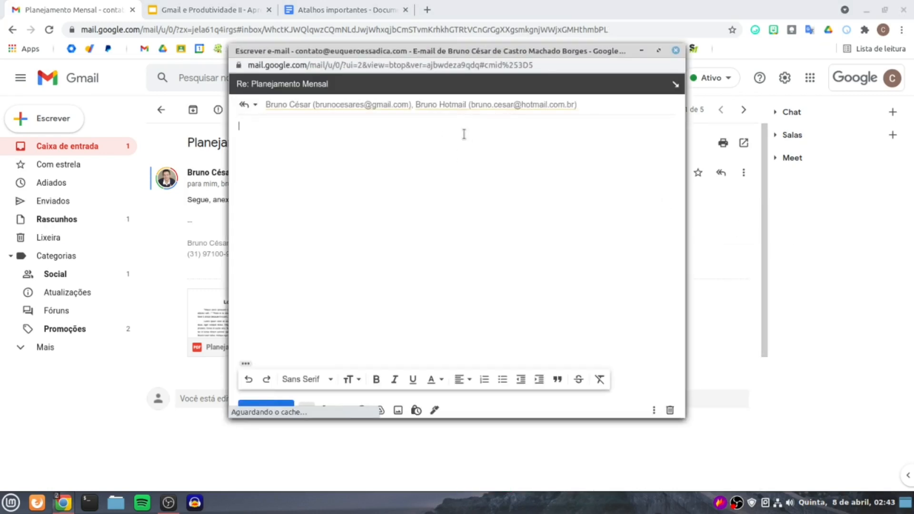
pyautogui.click(633, 103)
pyautogui.moveTo(519, 50); pyautogui.dragTo(725, 60)
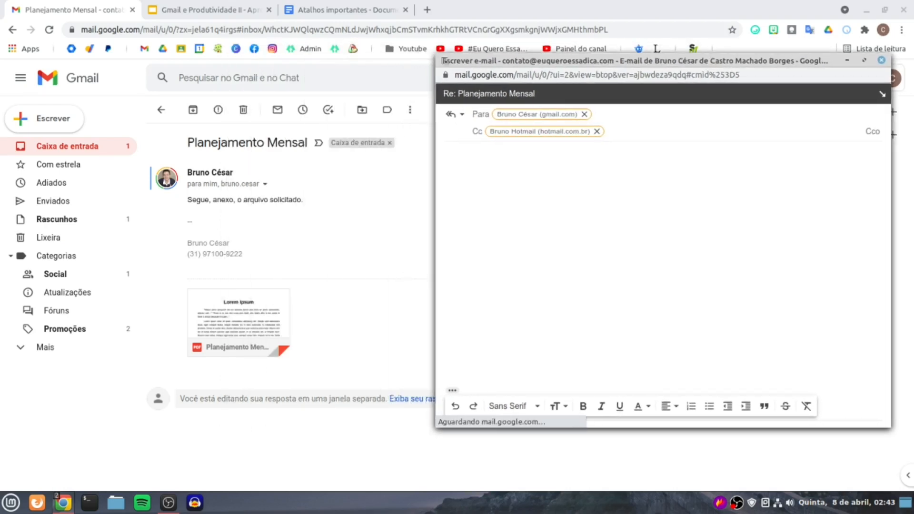
pyautogui.moveTo(441, 56); pyautogui.dragTo(620, 53)
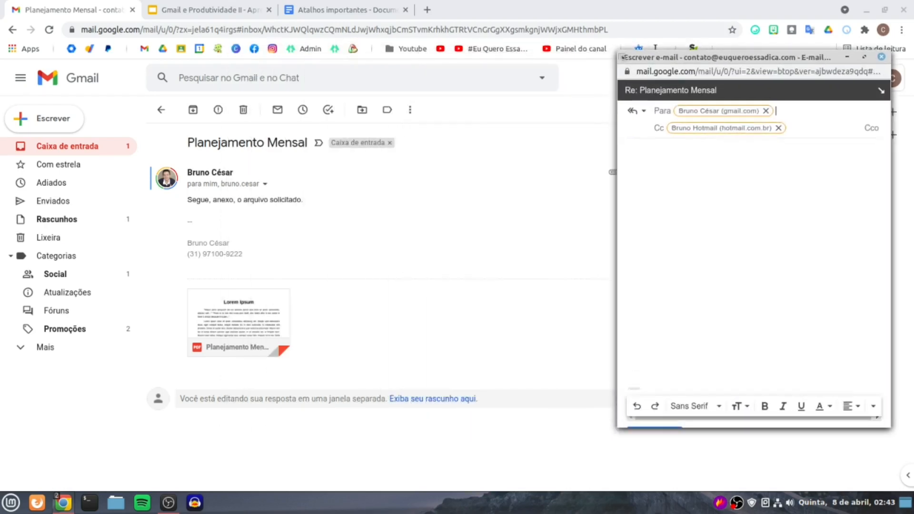
# Display the Atalhos importantes document in the main window with the popped-out reply in front of it.
pyautogui.click(726, 177)
pyautogui.click(376, 9)
pyautogui.hotkey('alt', 'Tab')
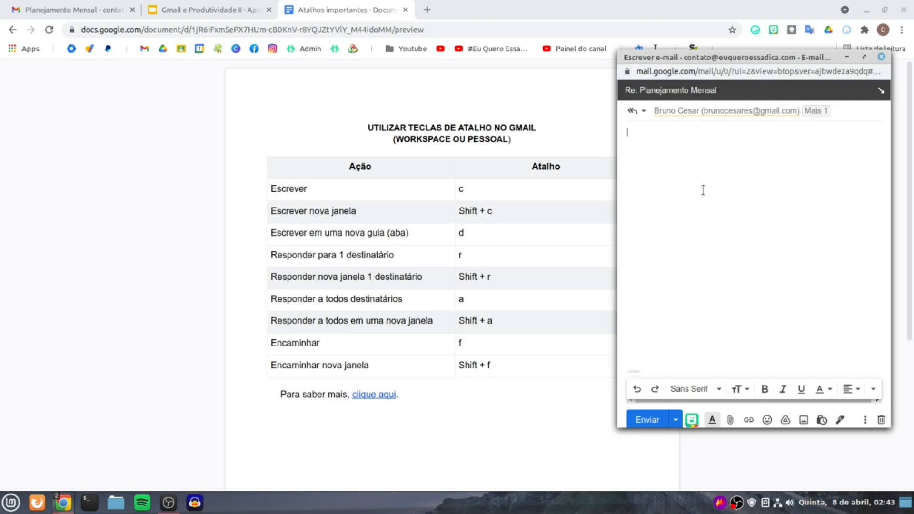
# Dock the popped-out reply back into the Gmail page and discard its draft.
pyautogui.click(881, 90)
pyautogui.click(78, 7)
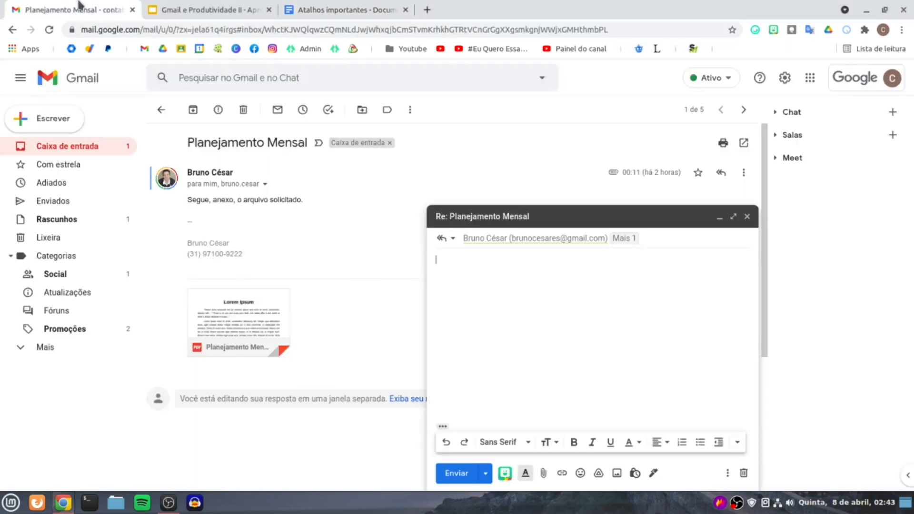
pyautogui.click(745, 474)
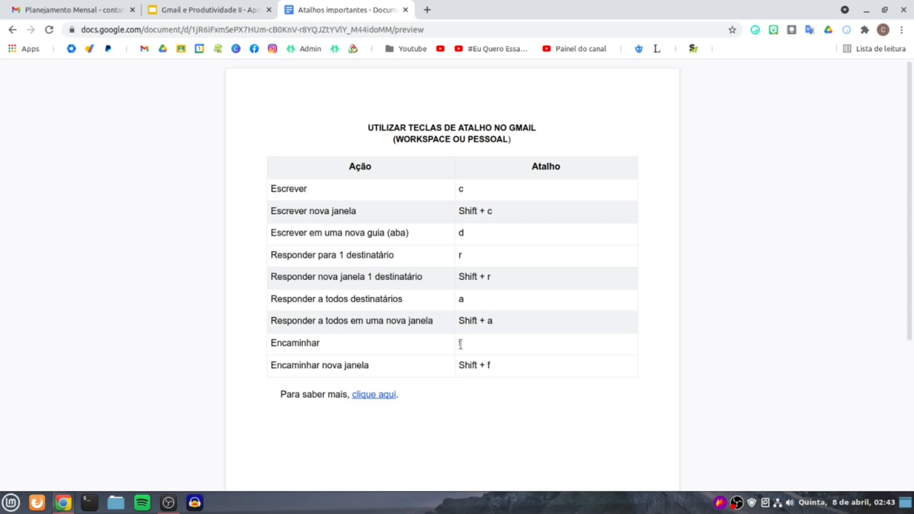
# Start an inline forward of Planejamento Mensal with the shortcut, review the forwarded message content and discard the forward.
pyautogui.click(121, 16)
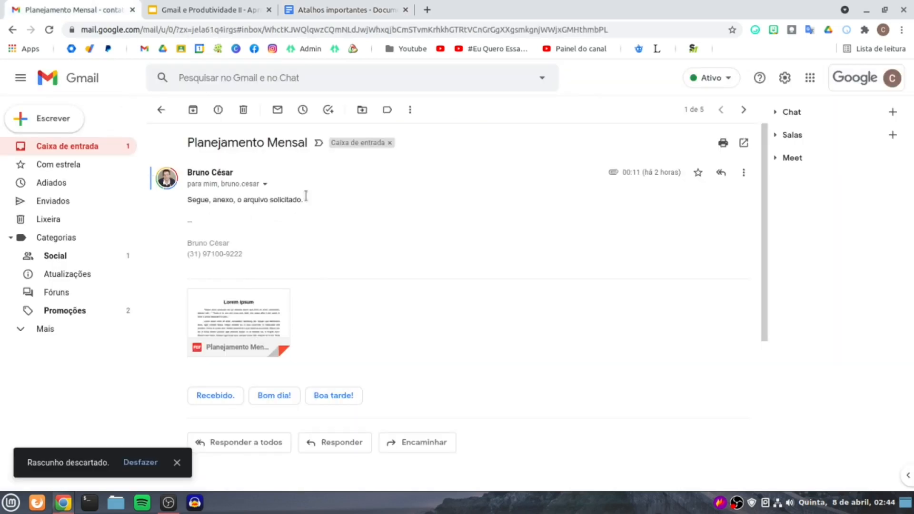
pyautogui.press('f')
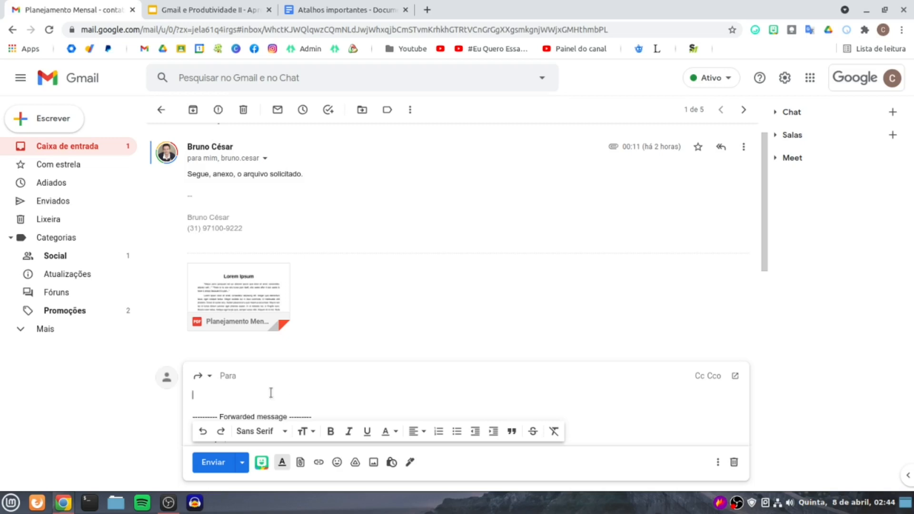
pyautogui.click(290, 376)
pyautogui.scroll(-5, 575, 226)
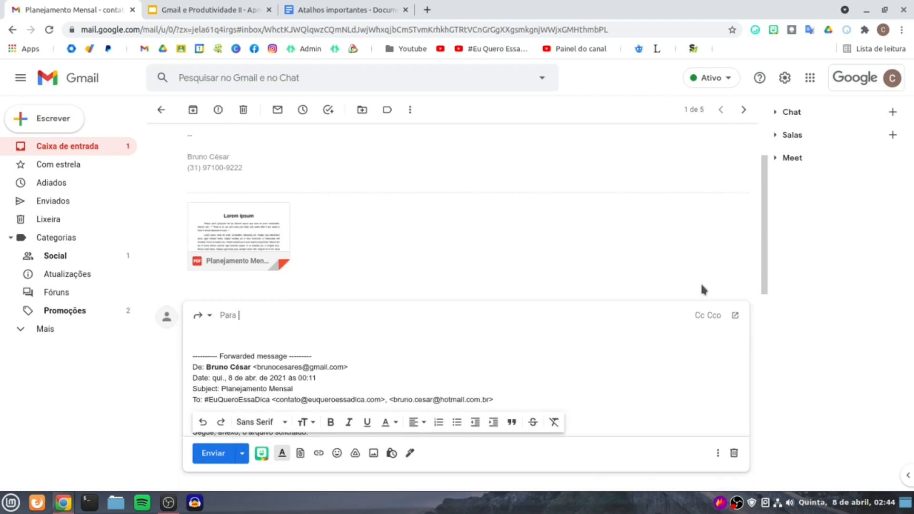
pyautogui.scroll(-1, 336, 305)
pyautogui.scroll(5, 302, 275)
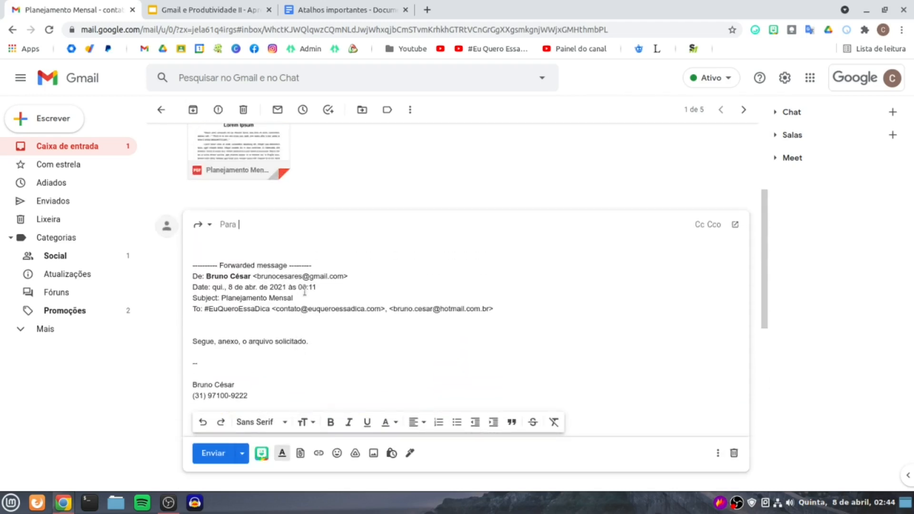
pyautogui.scroll(-3, 305, 291)
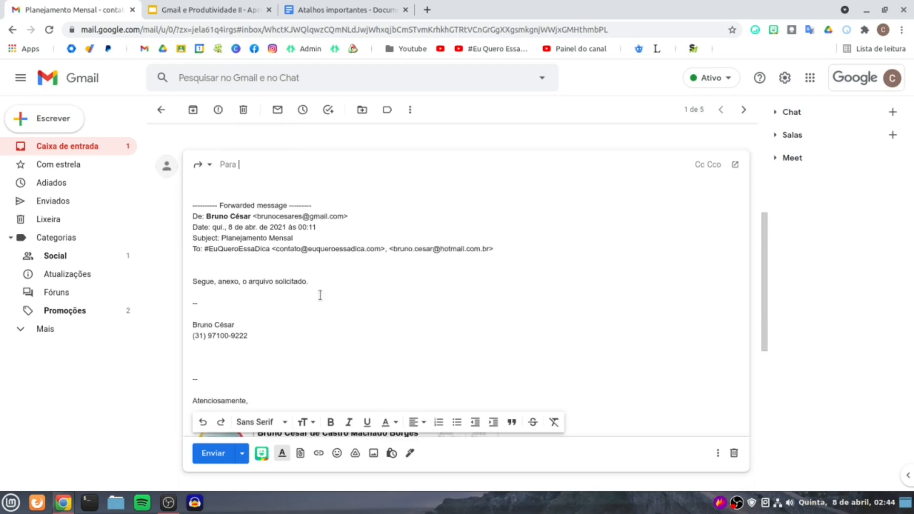
pyautogui.scroll(3, 320, 295)
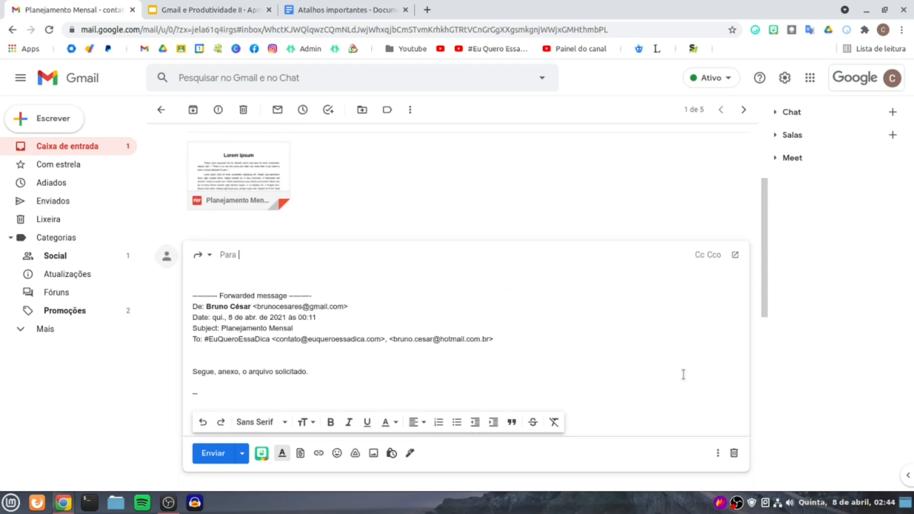
pyautogui.click(734, 455)
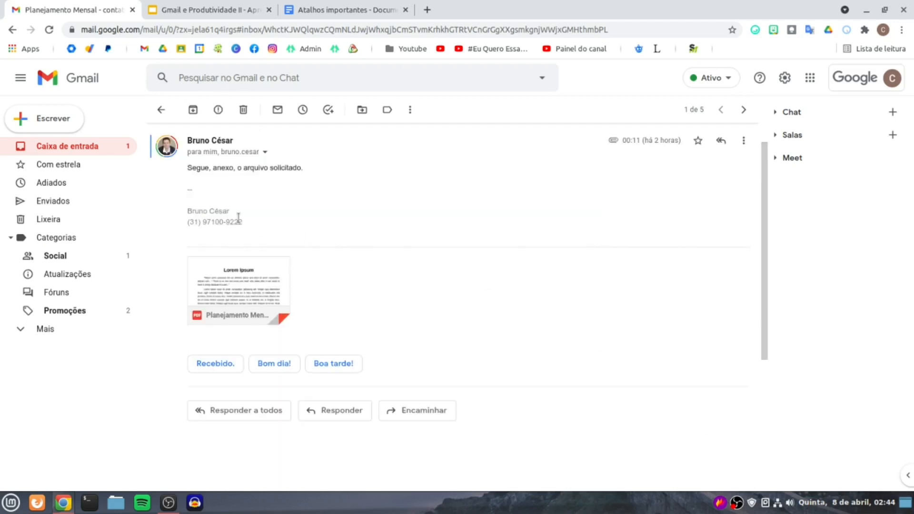
# Forward Planejamento Mensal in a separate compose window with the shortcut and, keeping it open, open the Tips for using your new inbox message.
pyautogui.press('f')
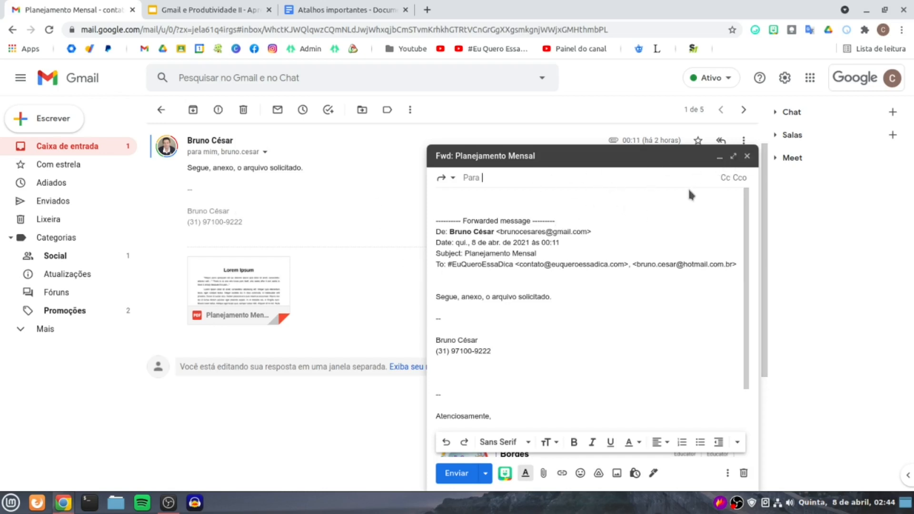
pyautogui.scroll(2, 232, 173)
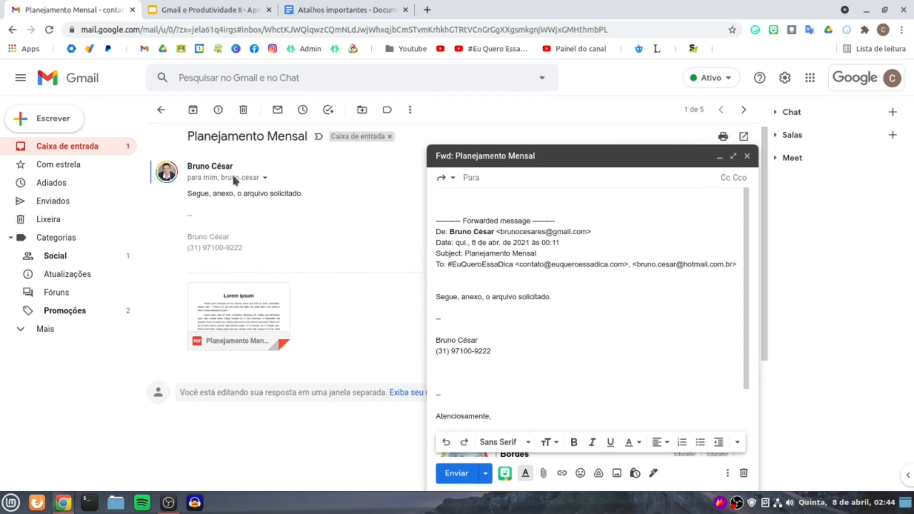
pyautogui.click(58, 152)
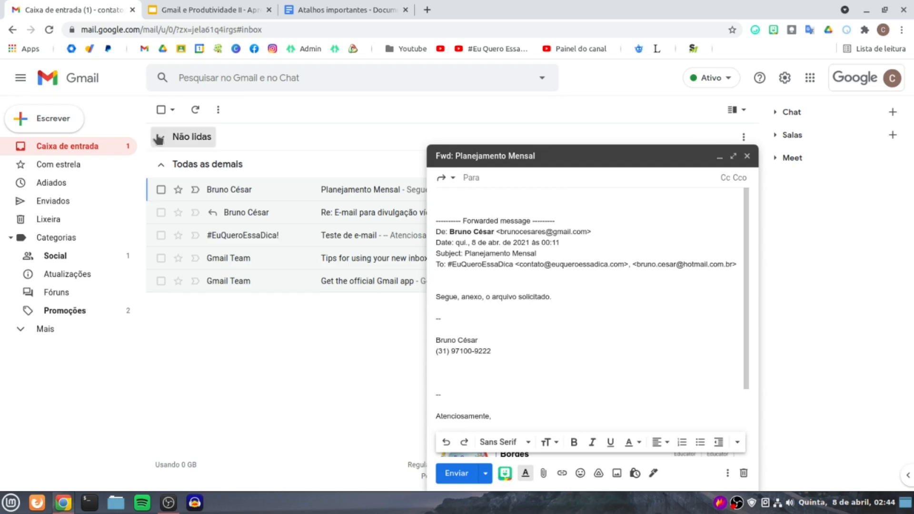
pyautogui.click(238, 280)
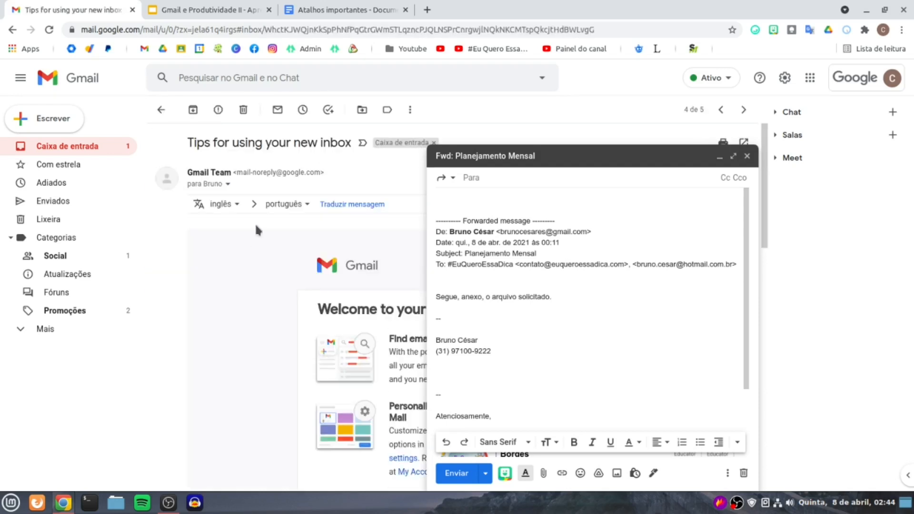
# Minimize the forward's compose window to view the message behind it, restore the window and discard the forward.
pyautogui.click(720, 156)
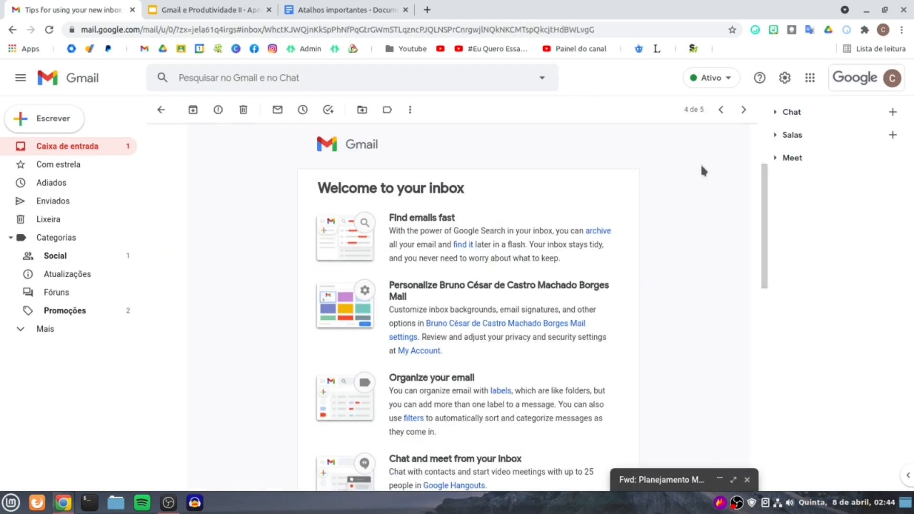
pyautogui.scroll(3, 567, 374)
pyautogui.scroll(-1, 706, 439)
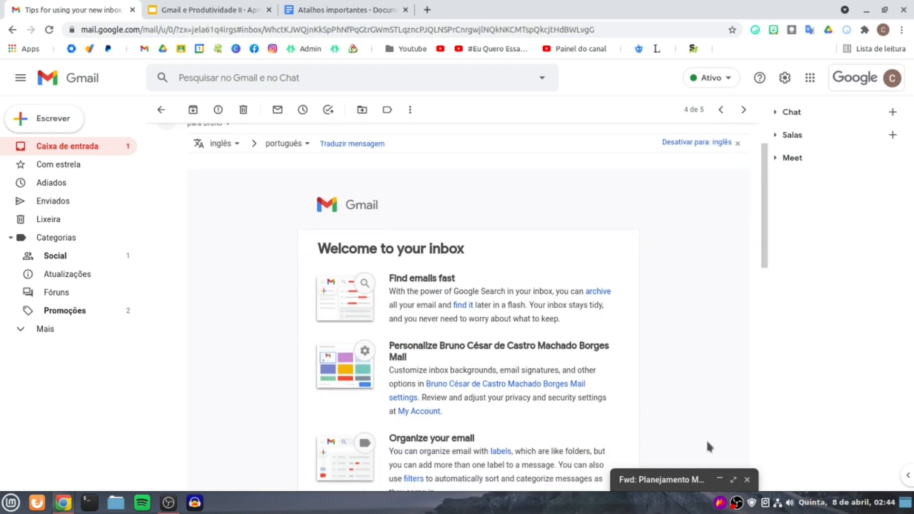
pyautogui.click(722, 479)
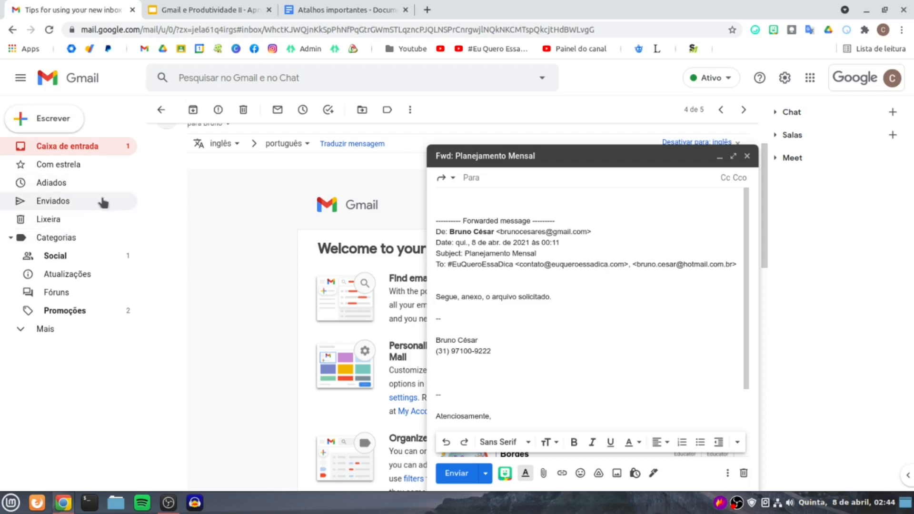
pyautogui.click(743, 474)
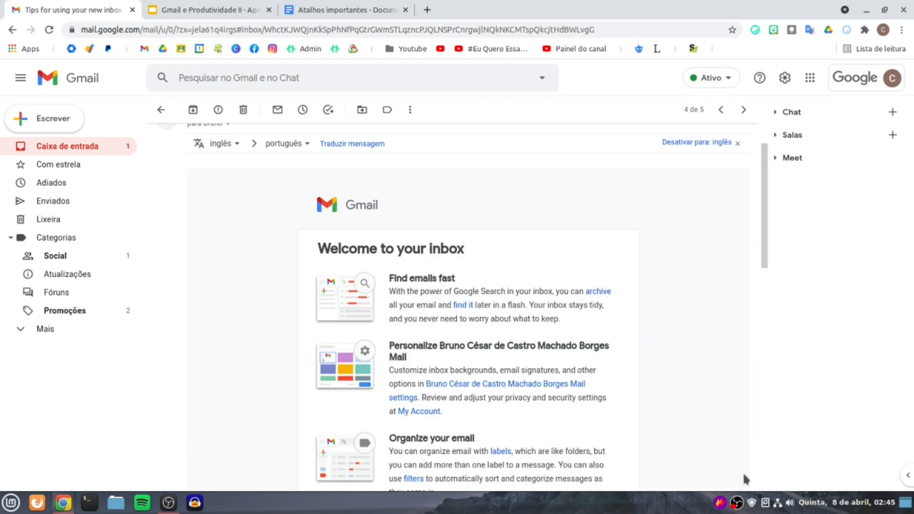
# Preview the clique aqui link below the shortcut table in the Atalhos importantes document.
pyautogui.click(325, 6)
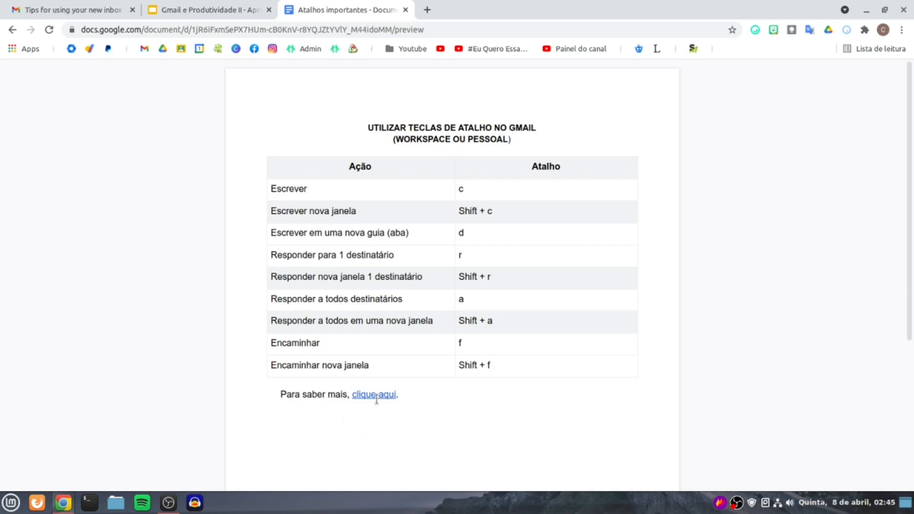
pyautogui.moveTo(376, 398)
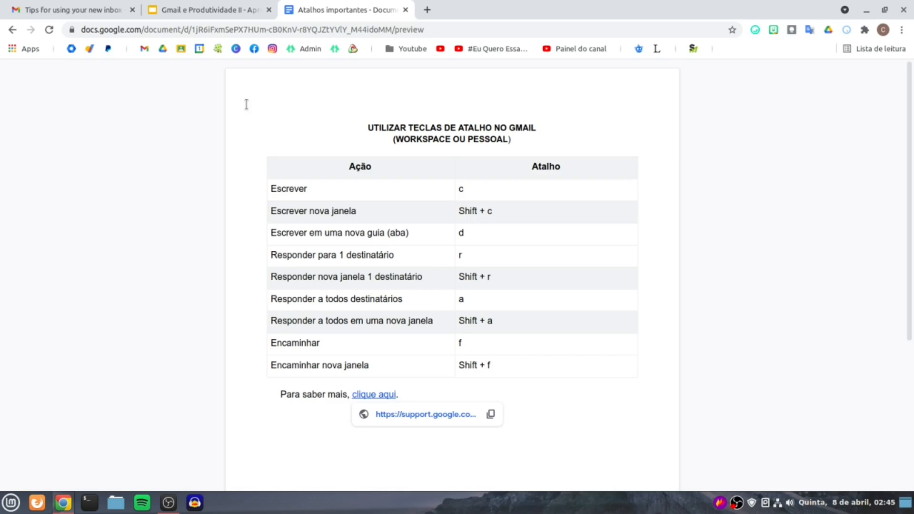
# Review the topics on the Gmail e Produtividade #Parte1 slide and go back to the Gmail inbox.
pyautogui.click(211, 9)
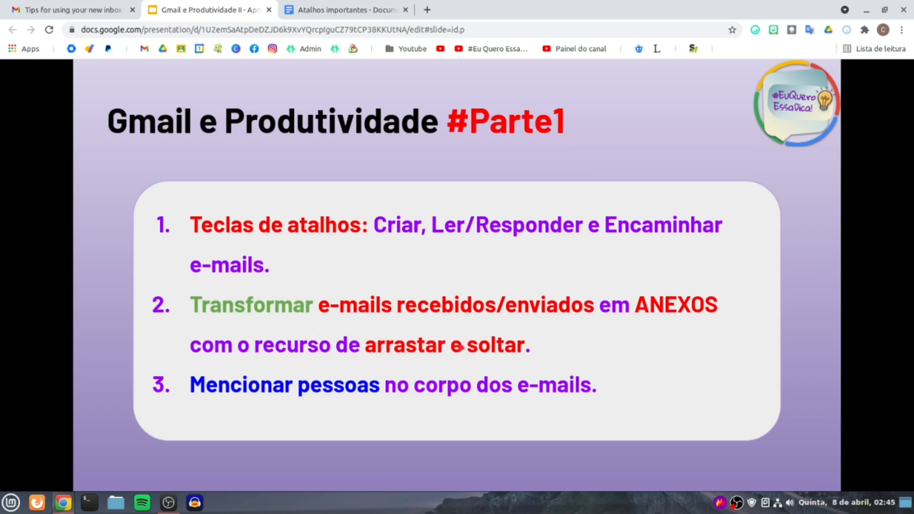
pyautogui.click(52, 10)
pyautogui.click(73, 151)
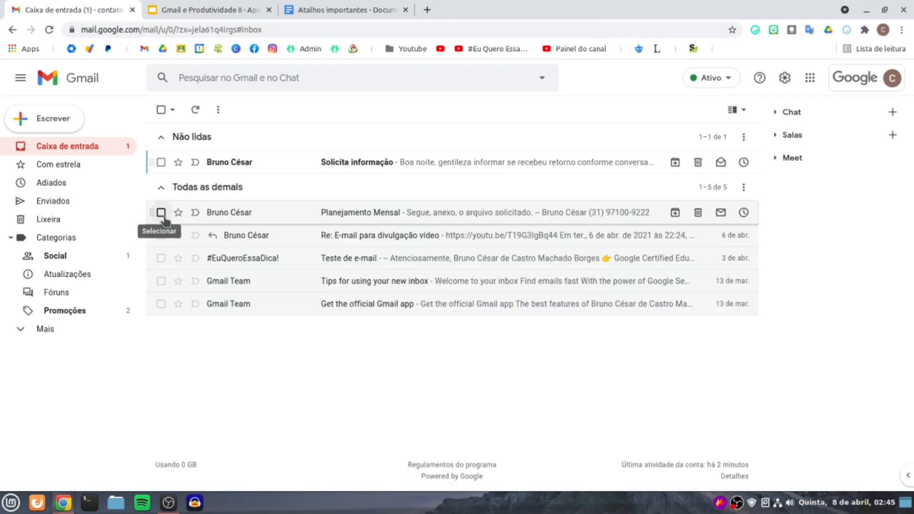
# Forward Planejamento Mensal and Re: E-mail para divulgação vídeo together as attachments in a new message, and discard the draft.
pyautogui.click(160, 212)
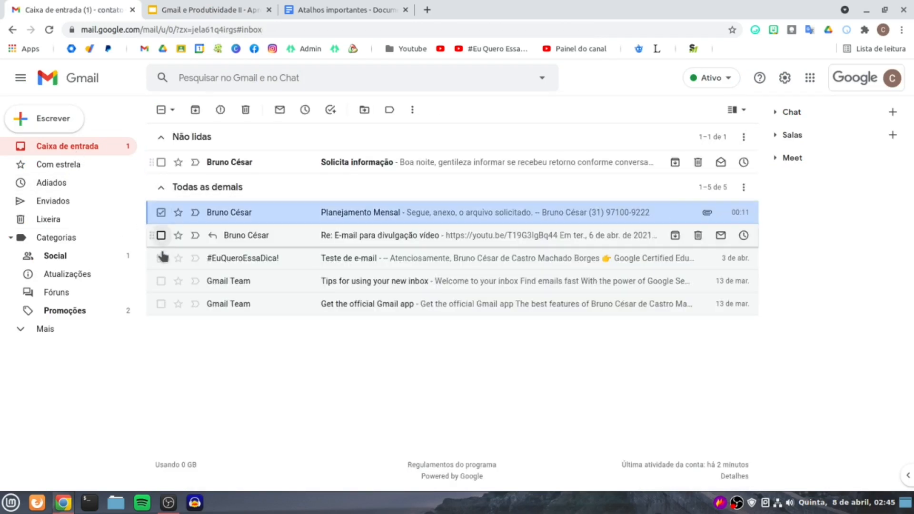
pyautogui.click(161, 235)
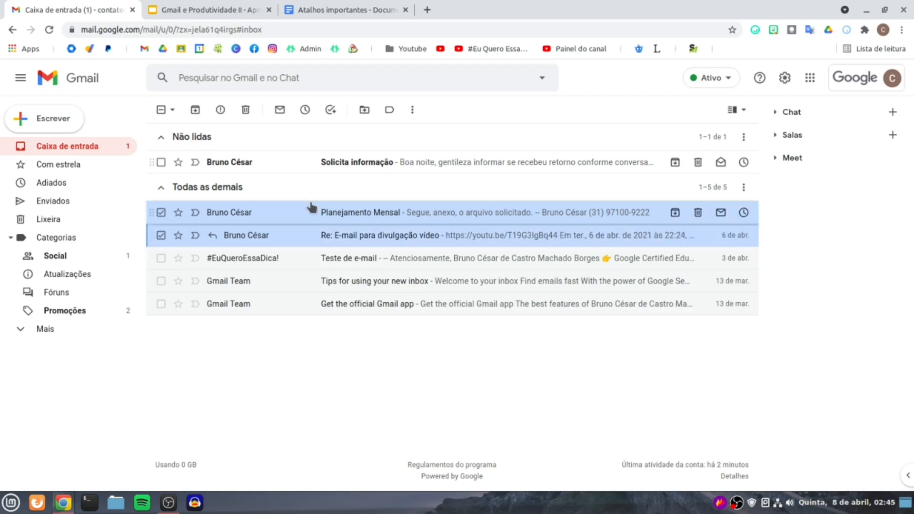
pyautogui.click(412, 110)
pyautogui.click(461, 220)
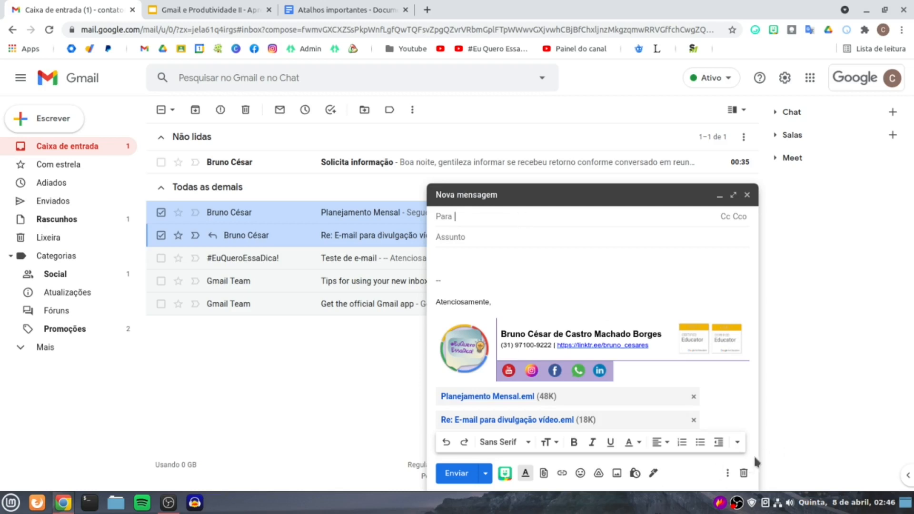
pyautogui.click(743, 474)
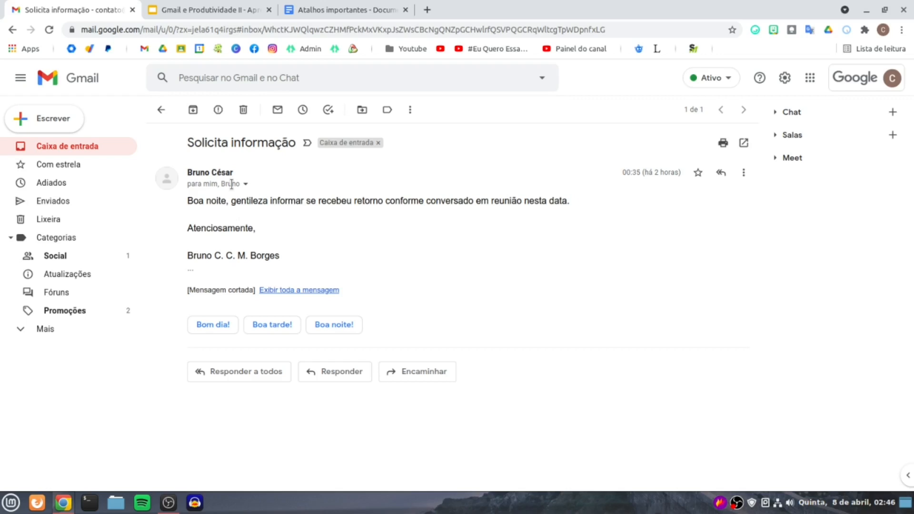
# Reply to all on Solicita informação in a separate window and attach only the Teste de e-mail message from the inbox.
pyautogui.hotkey('shift', 'r')
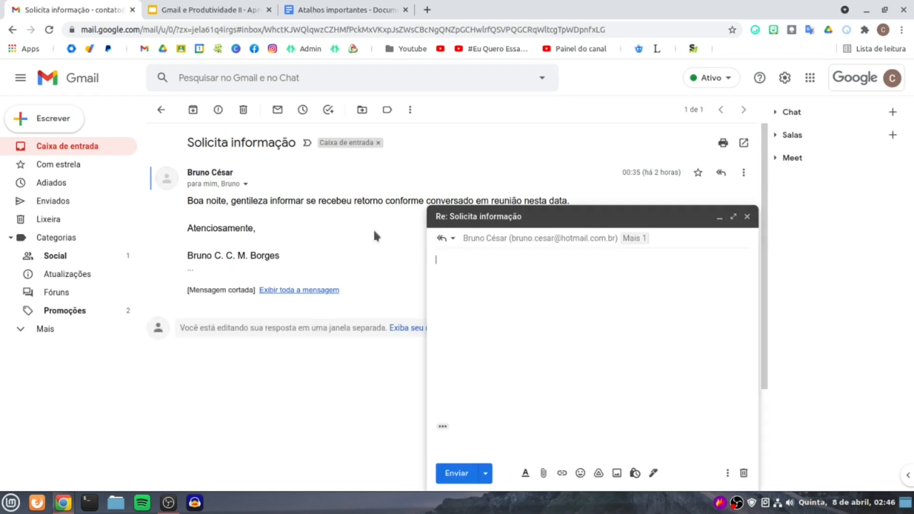
pyautogui.click(66, 146)
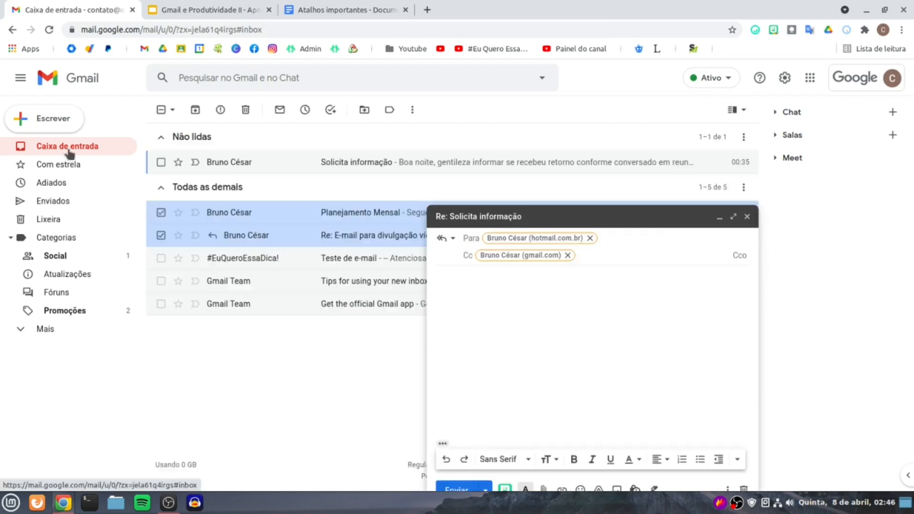
pyautogui.click(161, 212)
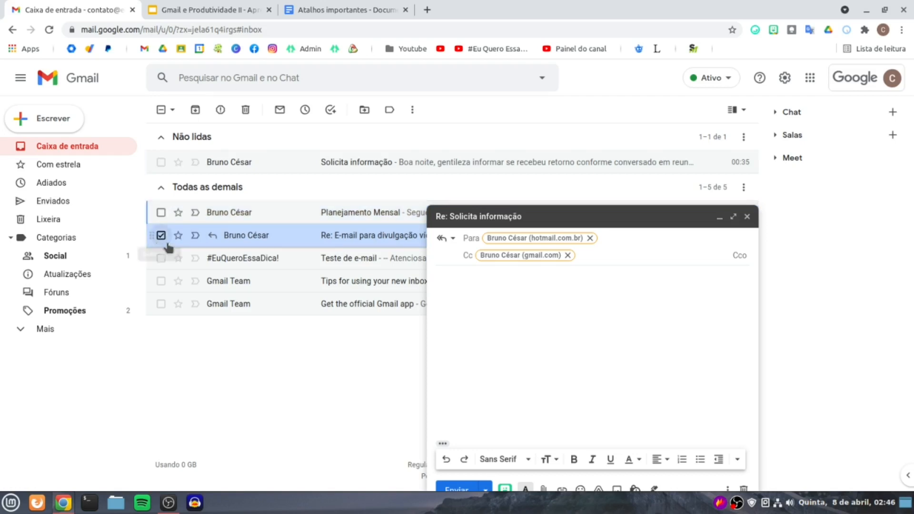
pyautogui.click(161, 235)
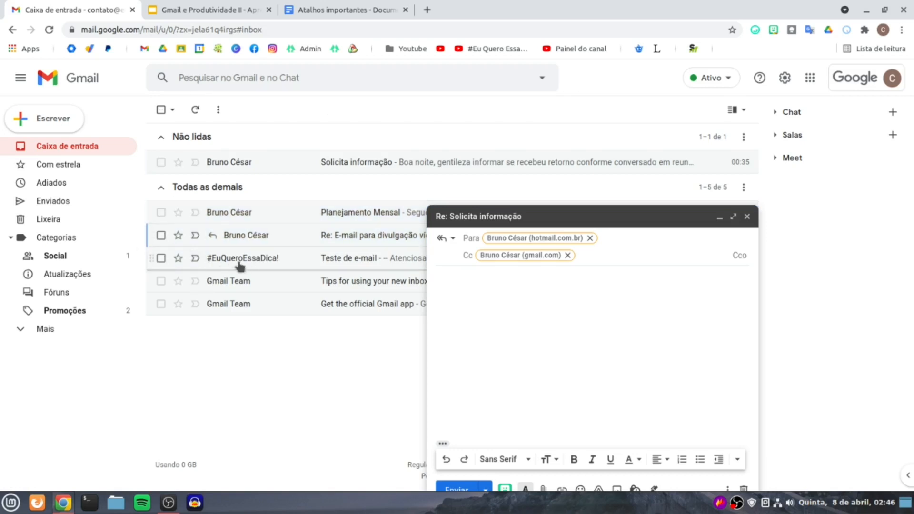
pyautogui.click(161, 258)
pyautogui.moveTo(241, 261); pyautogui.dragTo(589, 422)
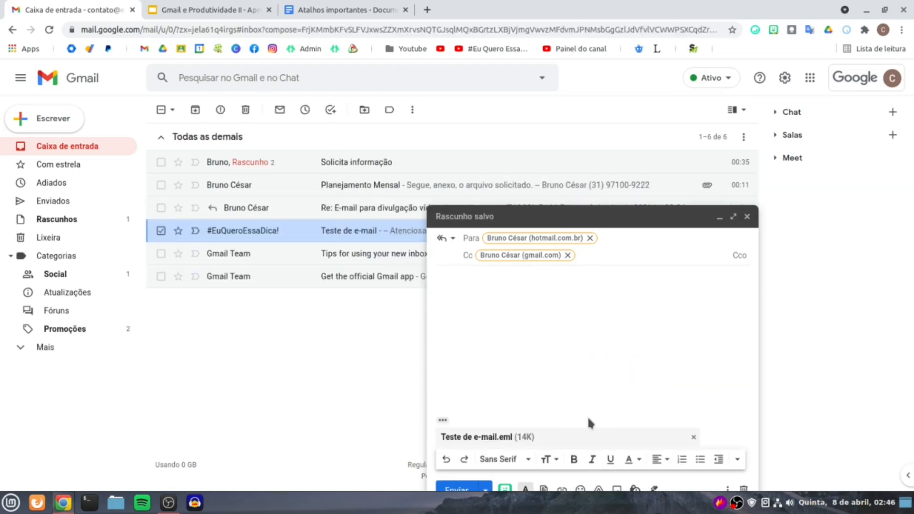
# Attach the Google Workspace Update storage policies message and the older FeedBurner subscription message below it from Atualizações to the open reply.
pyautogui.click(75, 294)
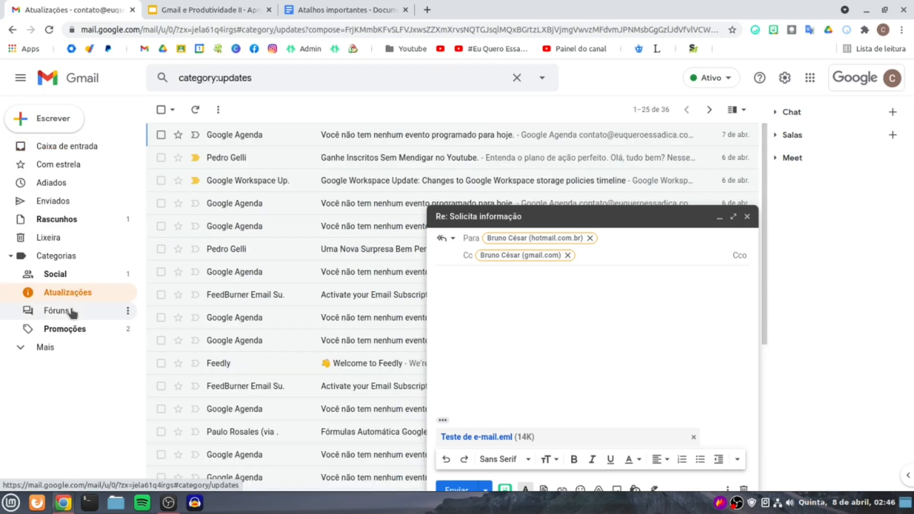
pyautogui.click(161, 180)
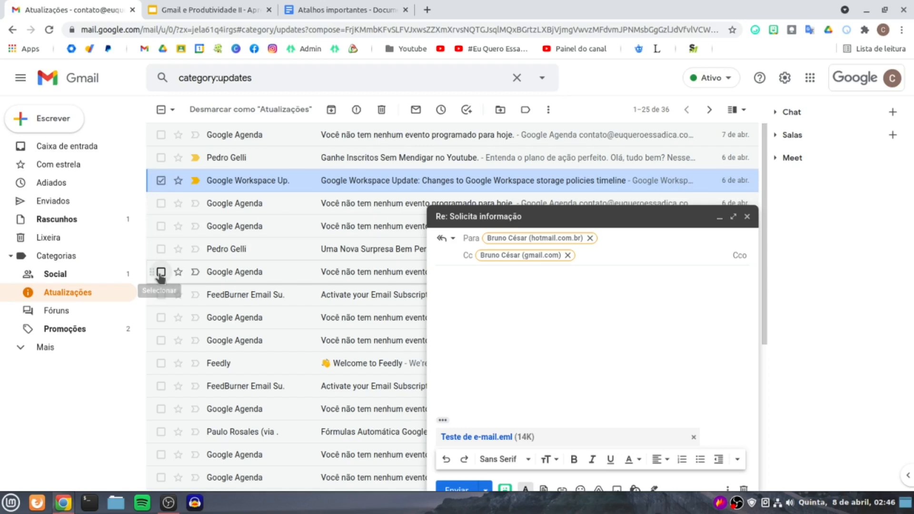
pyautogui.click(161, 294)
pyautogui.moveTo(235, 180); pyautogui.dragTo(527, 395)
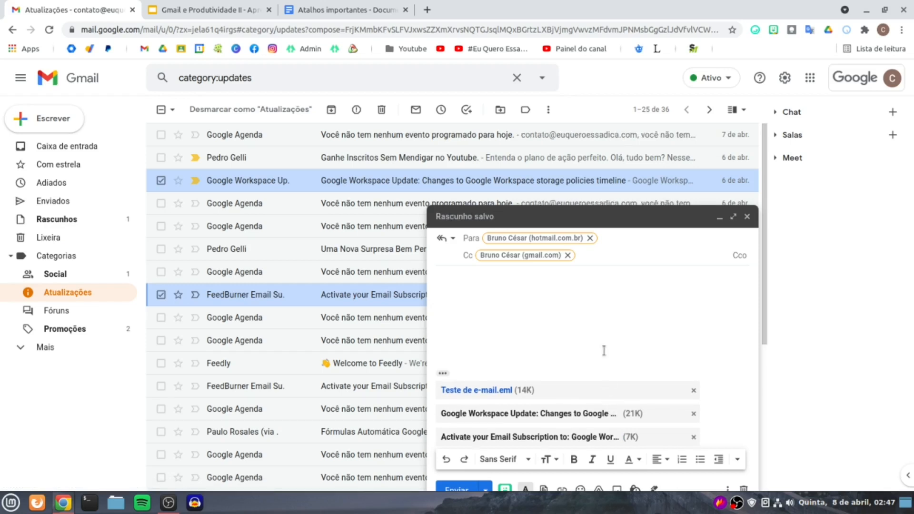
# Write "Segue o retorno." in the reply's body and send it.
pyautogui.click(508, 281)
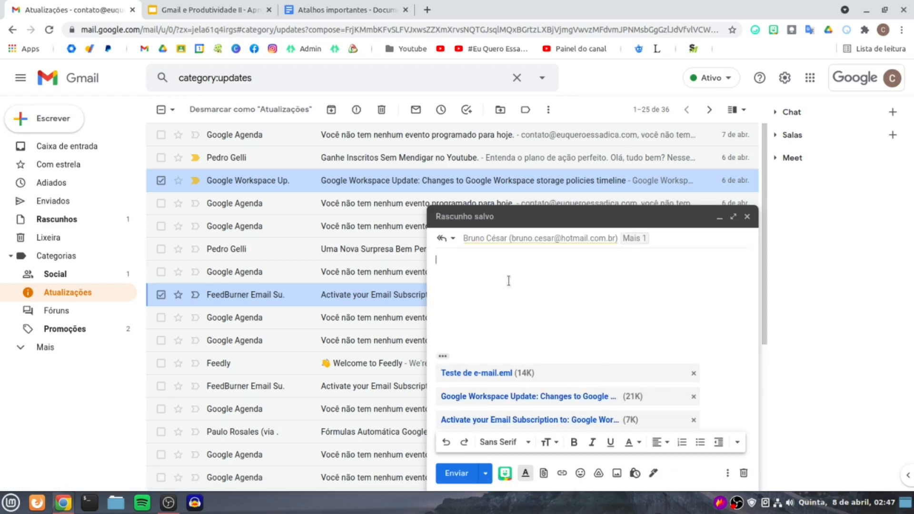
pyautogui.write('Segue o retorno.')
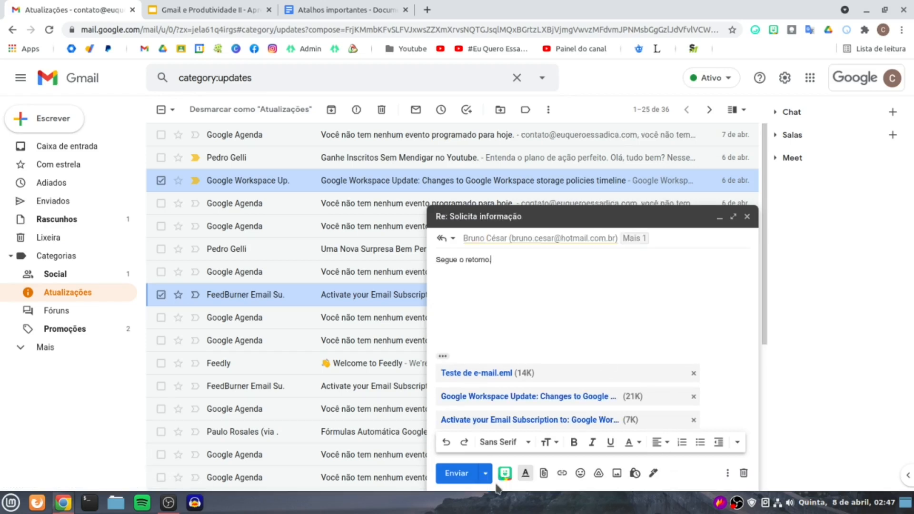
pyautogui.click(457, 472)
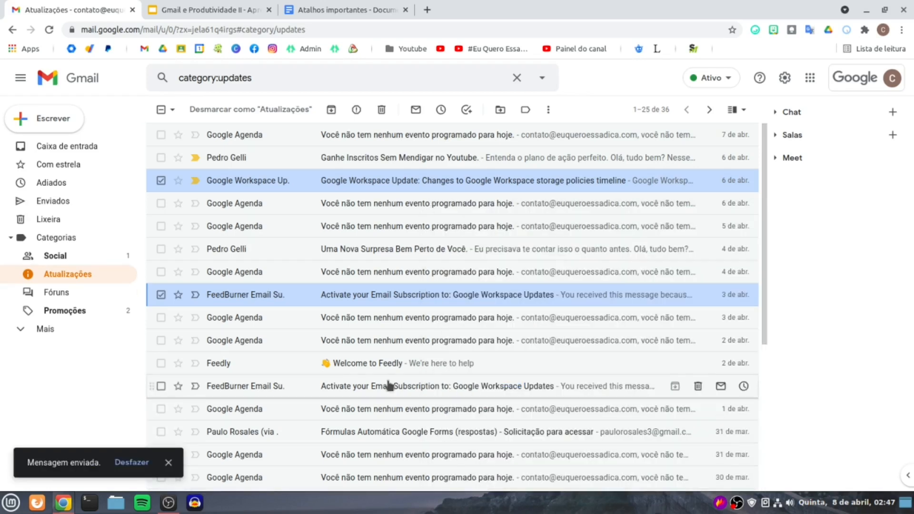
# Inspect the attached e-mails in the sent Re: Solicita informação message, reading the Google Workspace Update one in its own window.
pyautogui.click(59, 202)
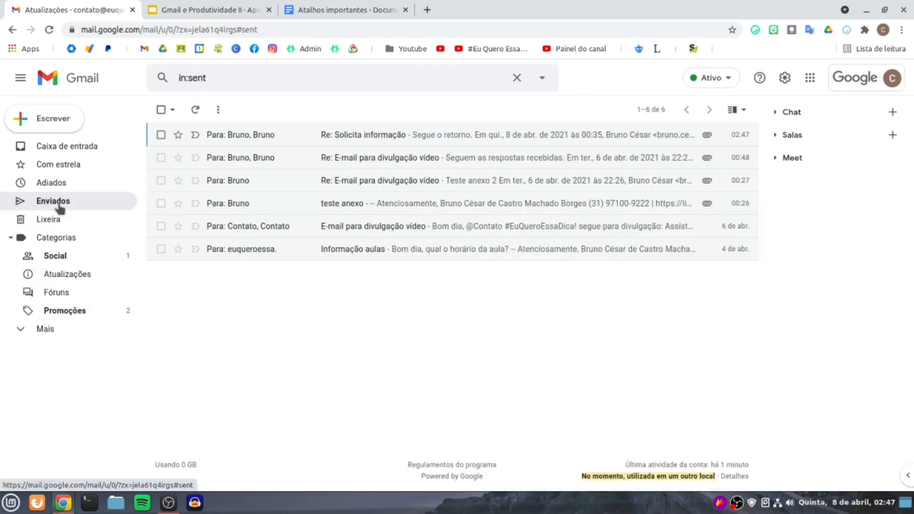
pyautogui.click(378, 132)
pyautogui.scroll(-1, 446, 253)
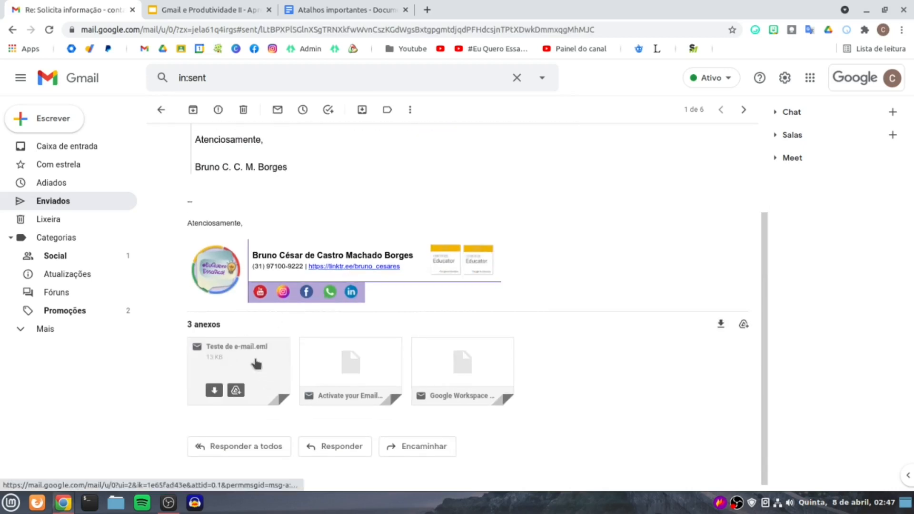
pyautogui.moveTo(368, 358)
pyautogui.moveTo(447, 360)
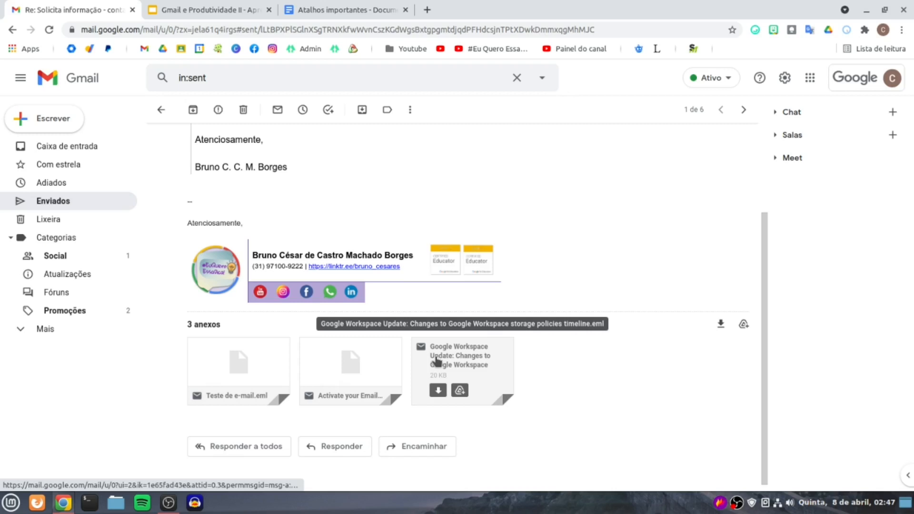
pyautogui.click(436, 362)
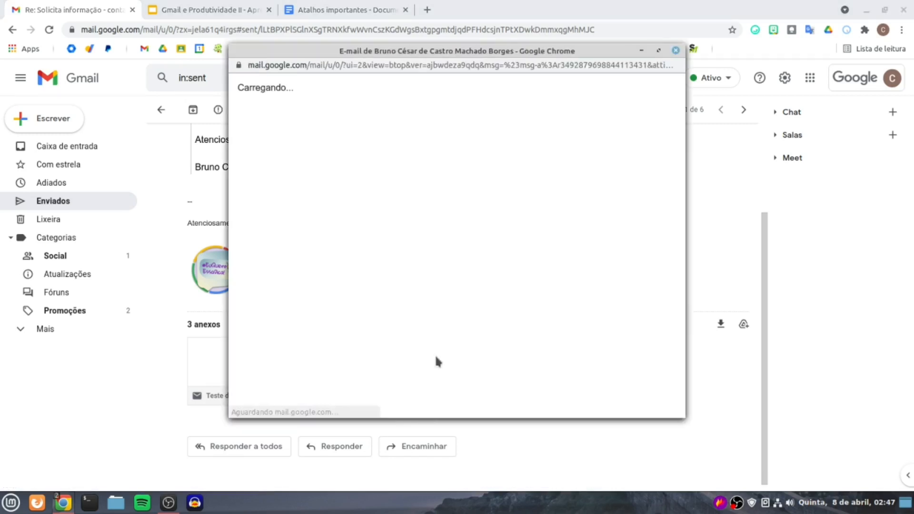
pyautogui.scroll(-8, 436, 362)
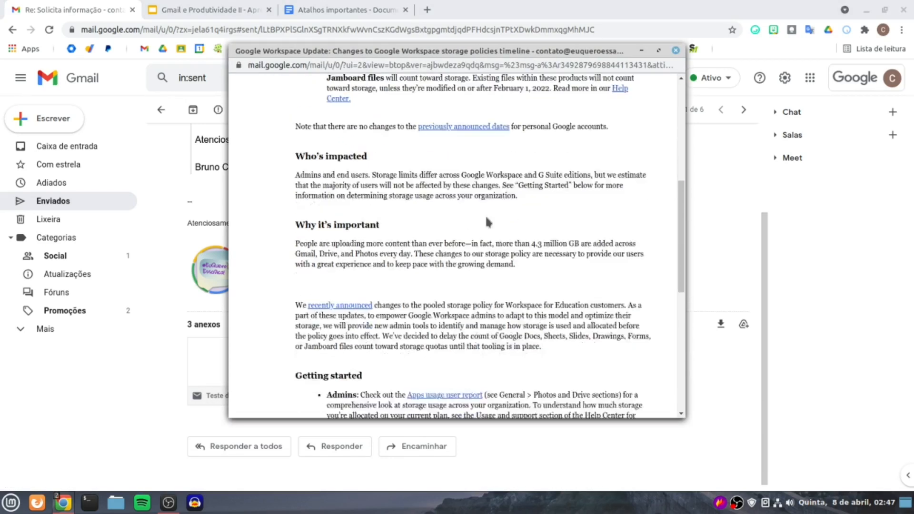
pyautogui.click(676, 50)
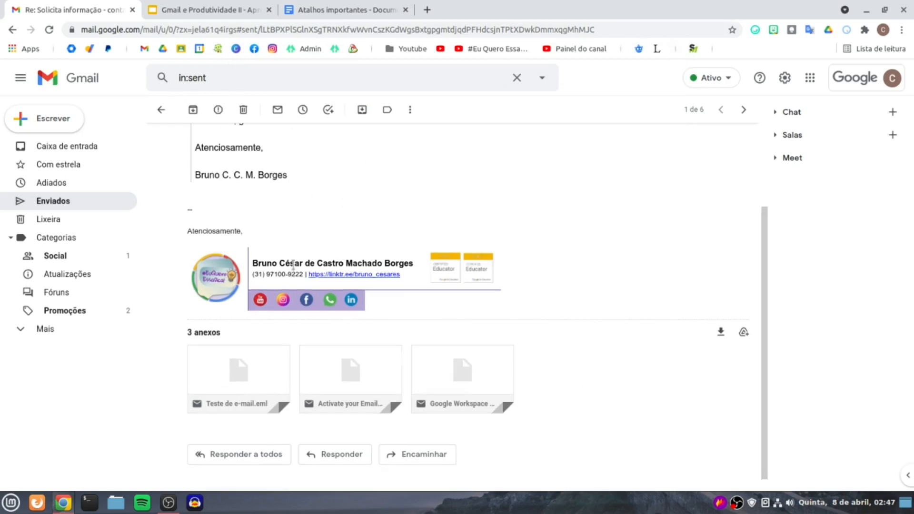
pyautogui.scroll(3, 293, 264)
# Attach the inbox messages Solicita informação and Planejamento Mensal to a new message, and discard the draft.
pyautogui.click(66, 147)
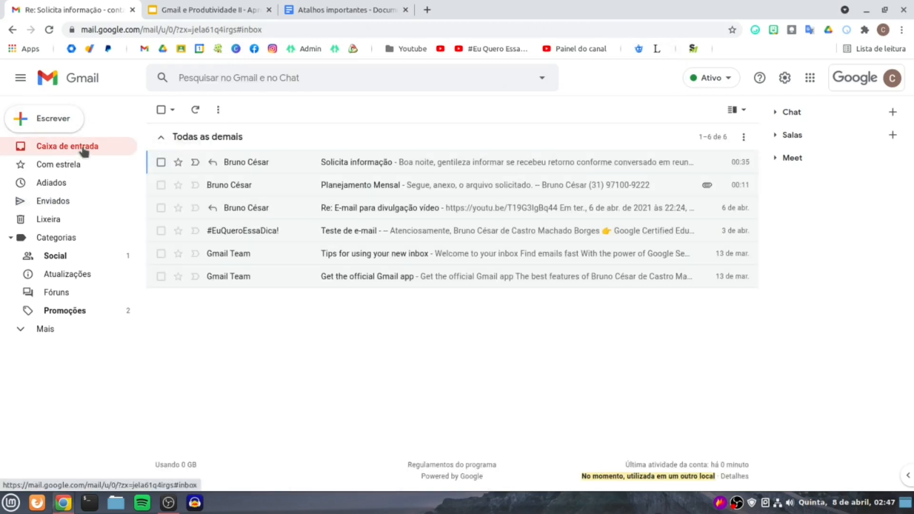
pyautogui.click(65, 122)
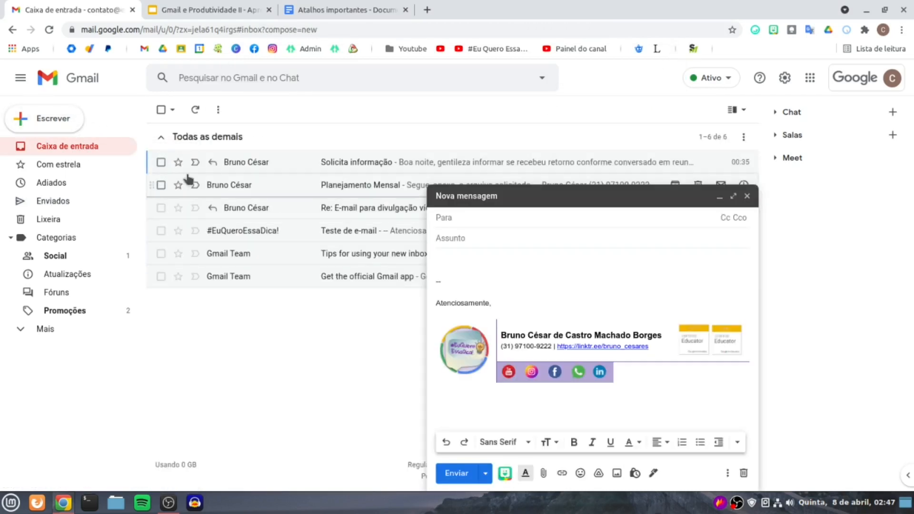
pyautogui.click(161, 163)
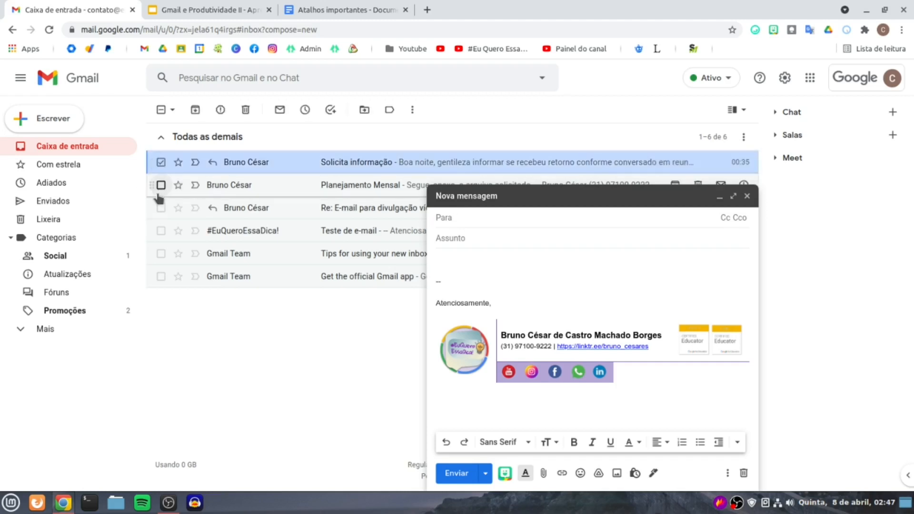
pyautogui.click(161, 184)
pyautogui.moveTo(233, 165); pyautogui.dragTo(536, 387)
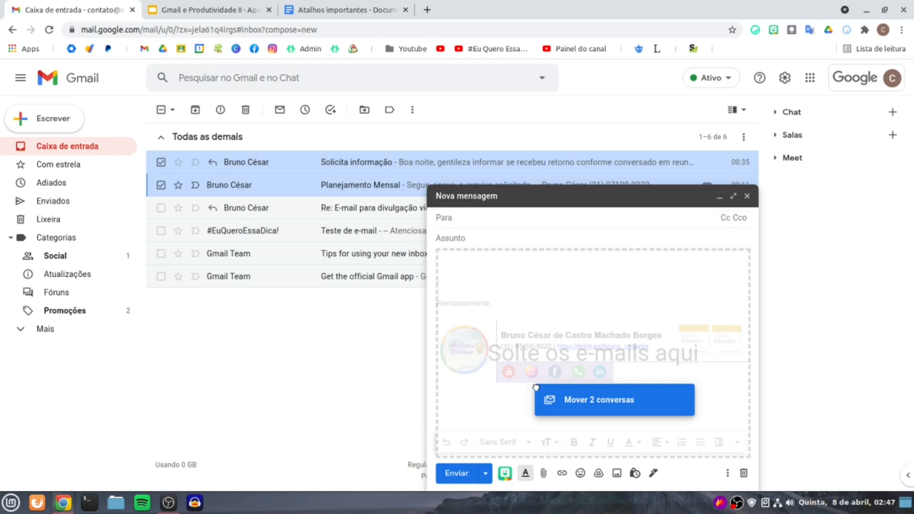
pyautogui.moveTo(536, 387); pyautogui.dragTo(535, 387)
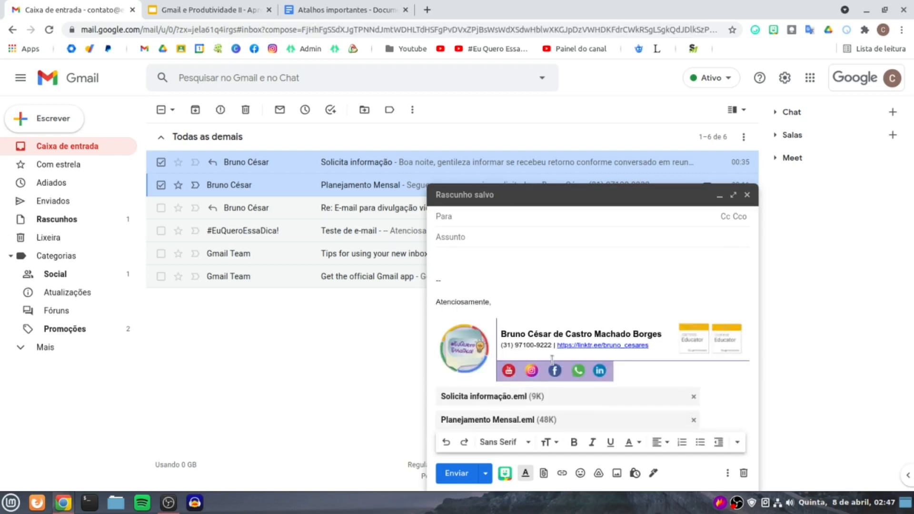
pyautogui.click(743, 472)
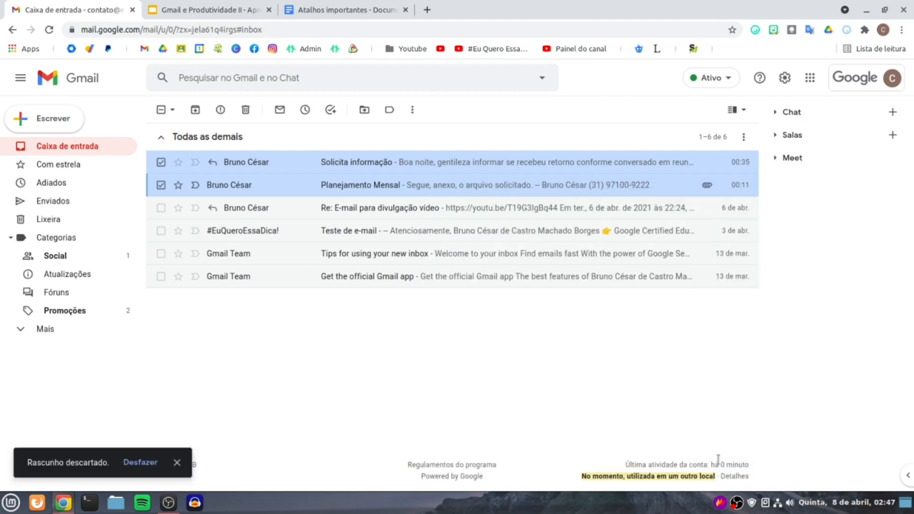
# Review the topics on the Gmail e Produtividade #Parte1 slide, and clear the message selection back in the Gmail inbox.
pyautogui.click(210, 10)
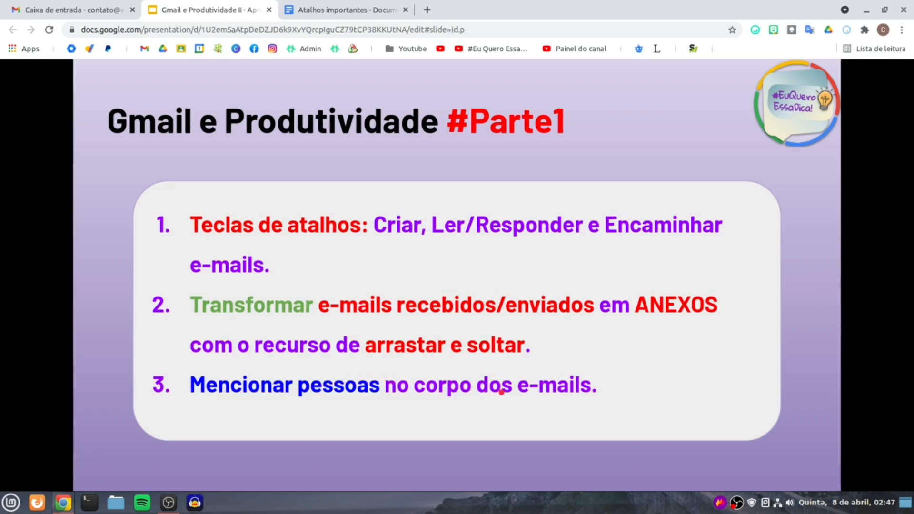
pyautogui.click(38, 10)
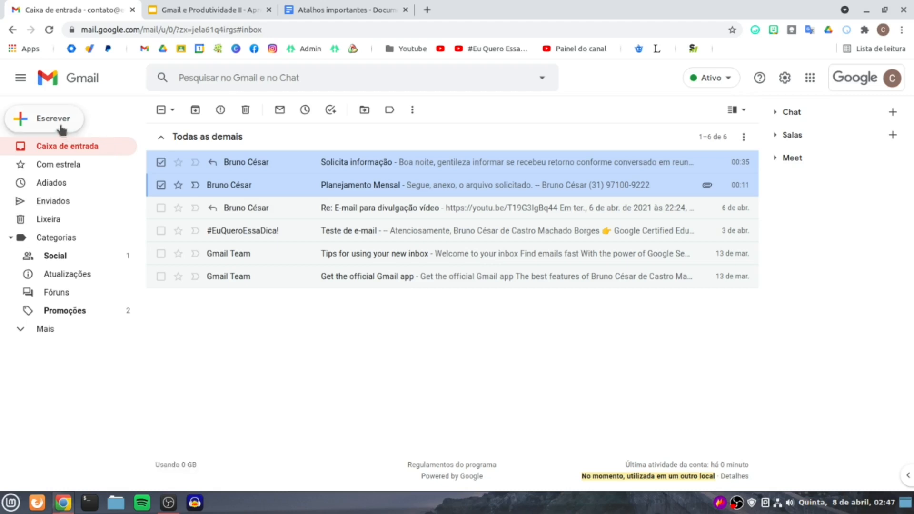
pyautogui.click(161, 162)
pyautogui.click(161, 185)
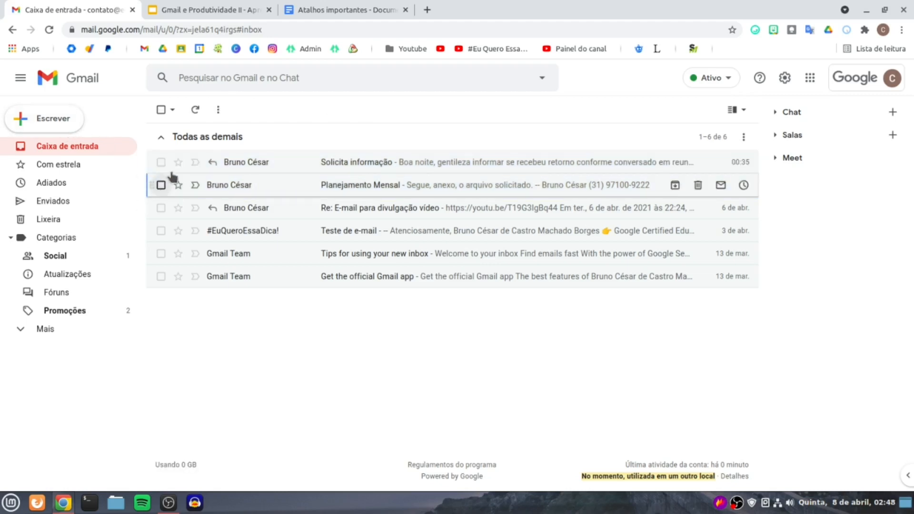
# Forward the Solicita informação message and mention the Hotmail contact with @ in the body so they are added as recipient.
pyautogui.click(230, 163)
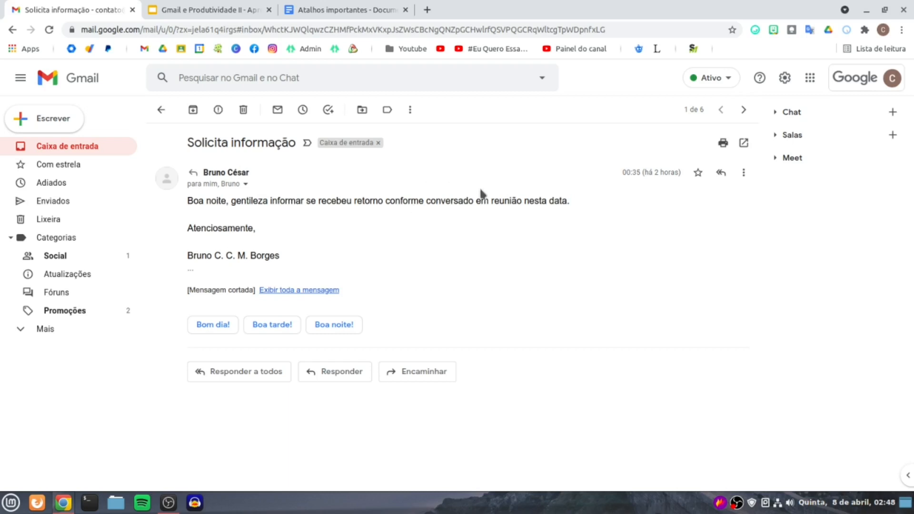
pyautogui.click(743, 172)
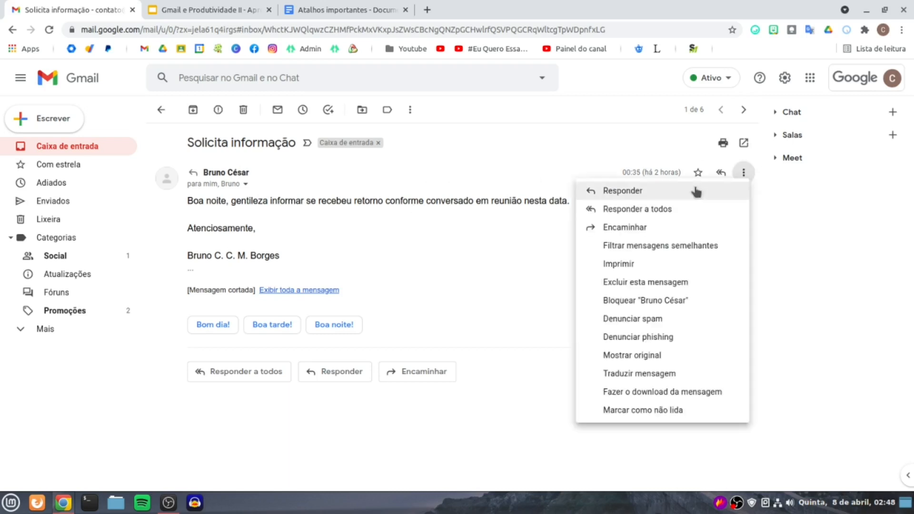
pyautogui.click(609, 228)
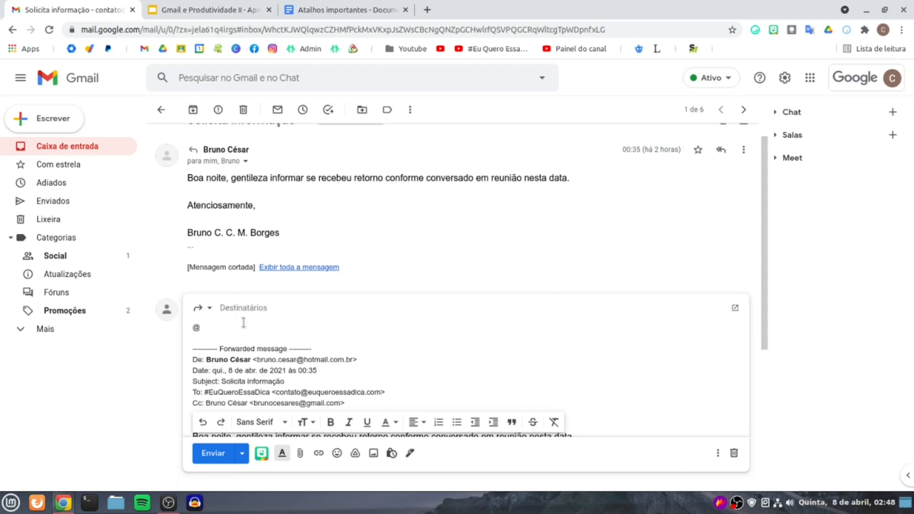
pyautogui.write('b')
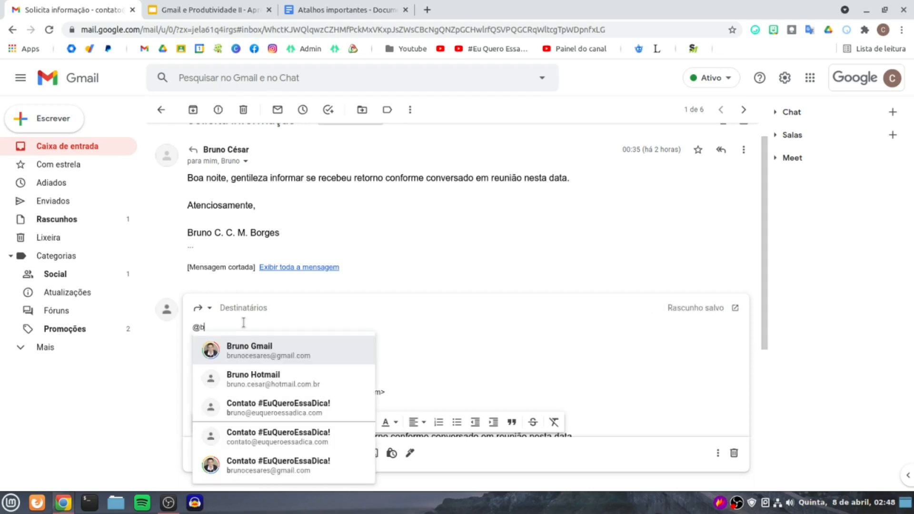
pyautogui.click(274, 388)
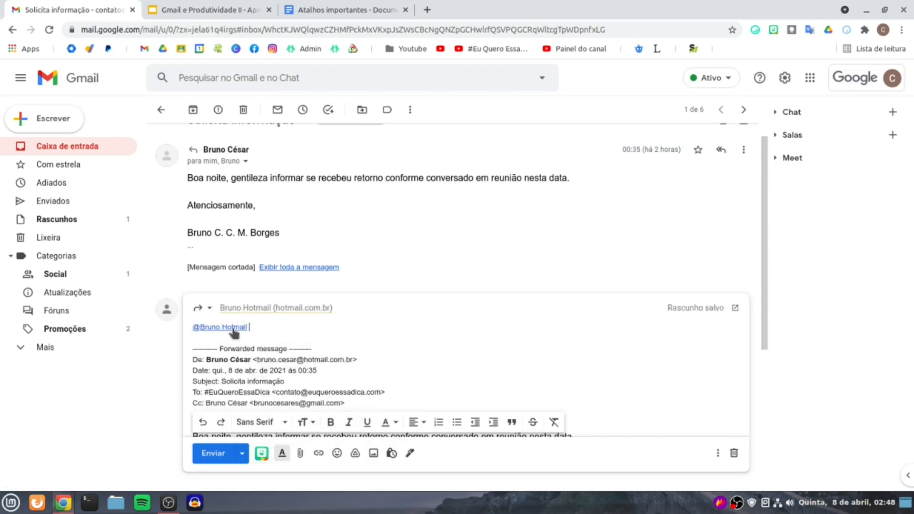
# Check the mentioned Hotmail contact's details in the recipient field of the Solicita informação forward, and discard the draft.
pyautogui.click(367, 308)
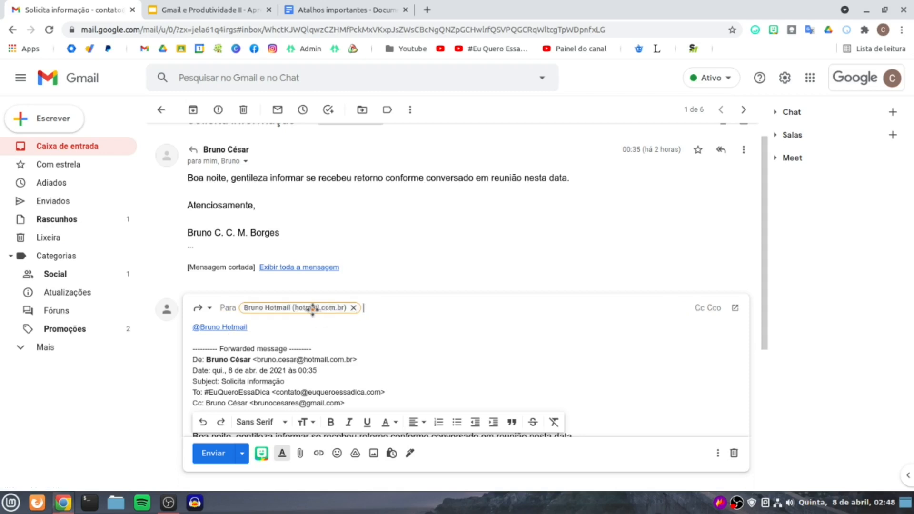
pyautogui.moveTo(315, 309)
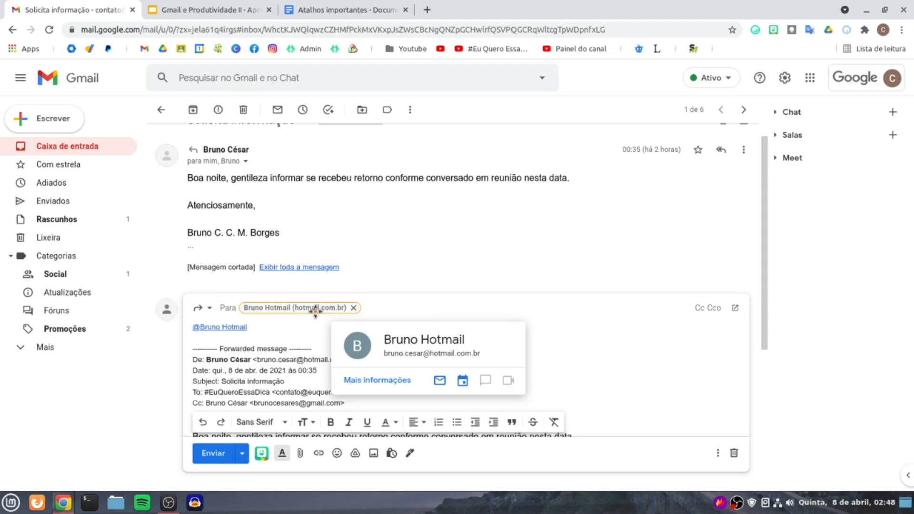
pyautogui.click(733, 453)
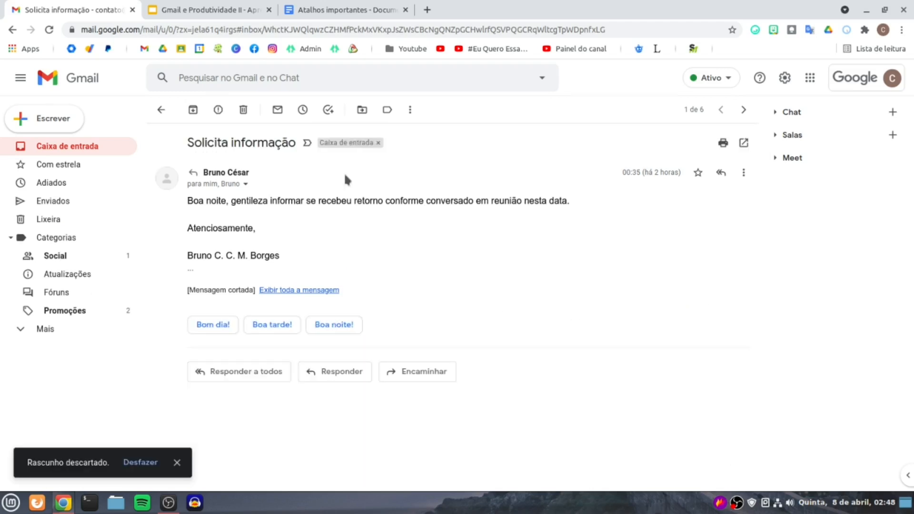
# Start a new message in full-screen view and mention the Gmail contact with @ at the beginning of the body.
pyautogui.click(53, 118)
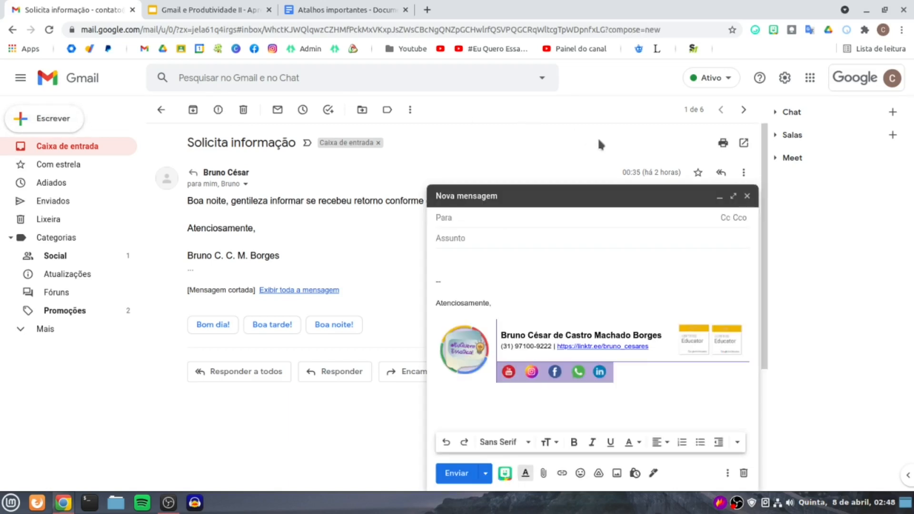
pyautogui.click(733, 196)
pyautogui.click(128, 158)
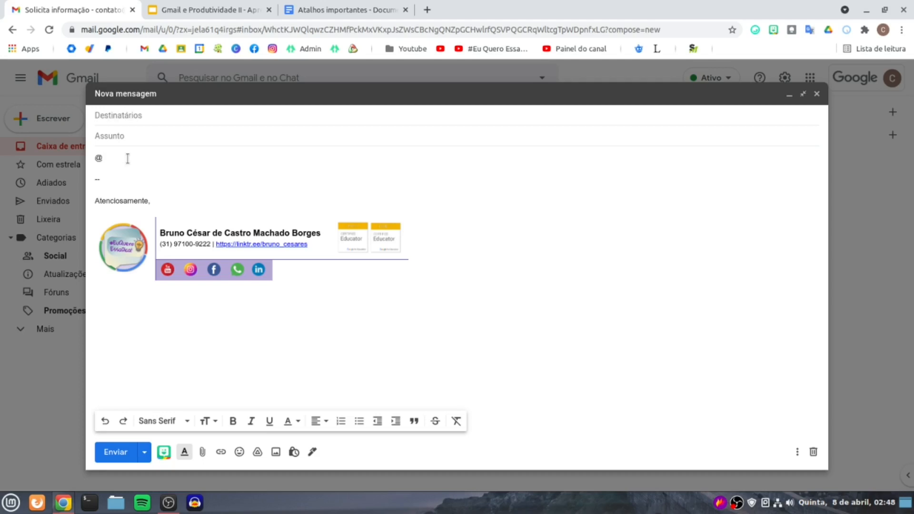
pyautogui.write('@br')
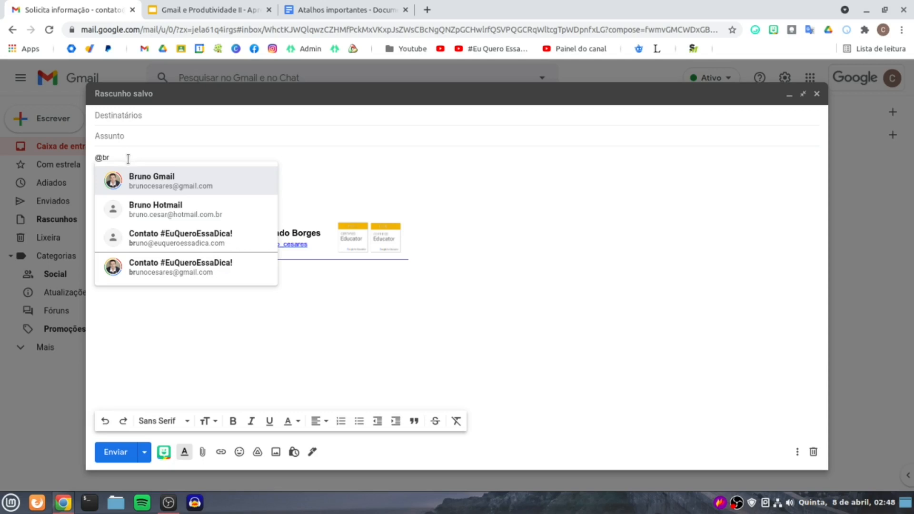
pyautogui.click(194, 179)
# Continue the body with "- segue o contato do", mention Contato #EuQueroEssaDica! (the contato address) with @, and check the message's recipients.
pyautogui.write('- segue o contato do @b')
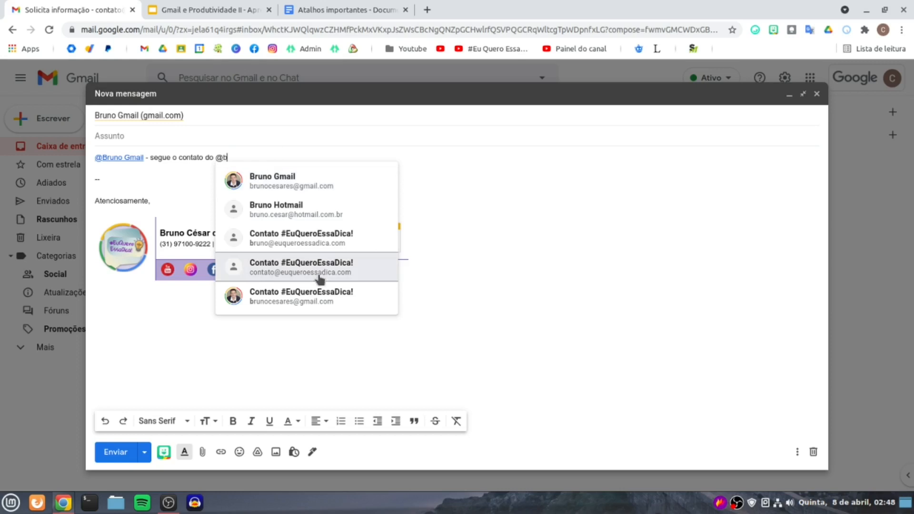
pyautogui.click(305, 270)
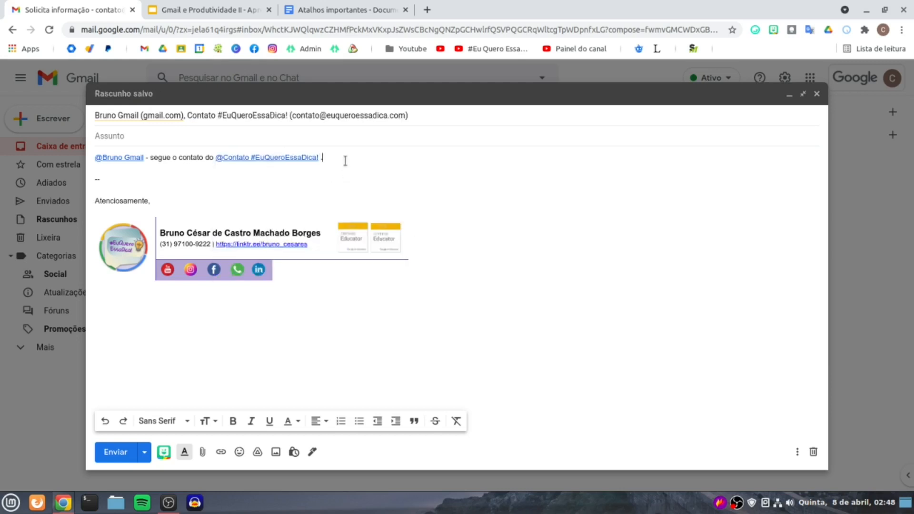
pyautogui.click(437, 114)
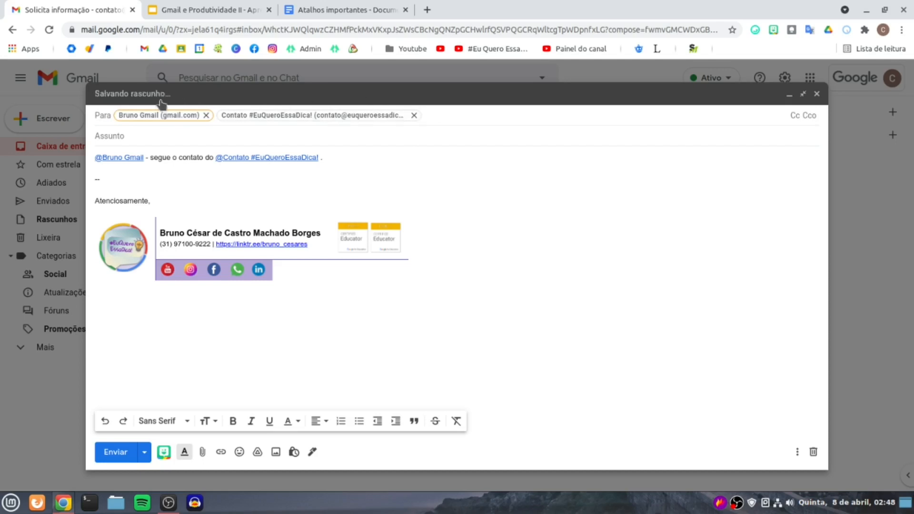
pyautogui.click(183, 169)
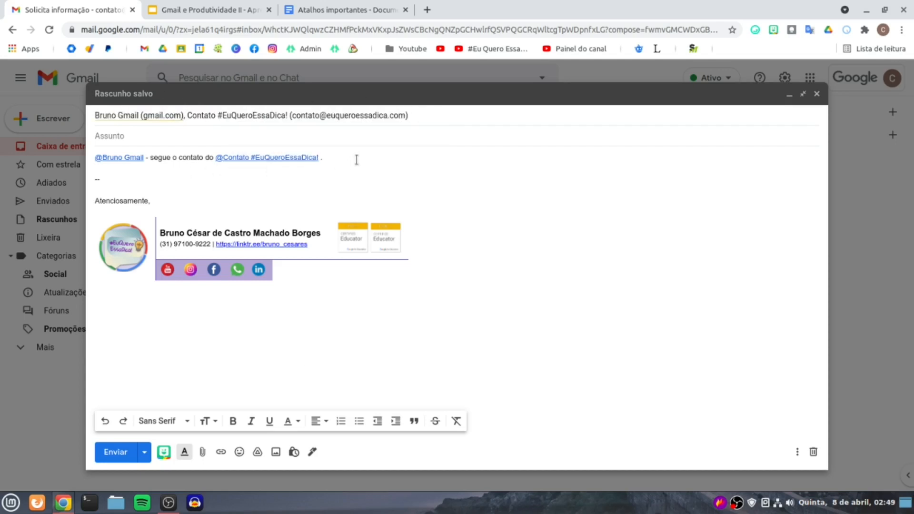